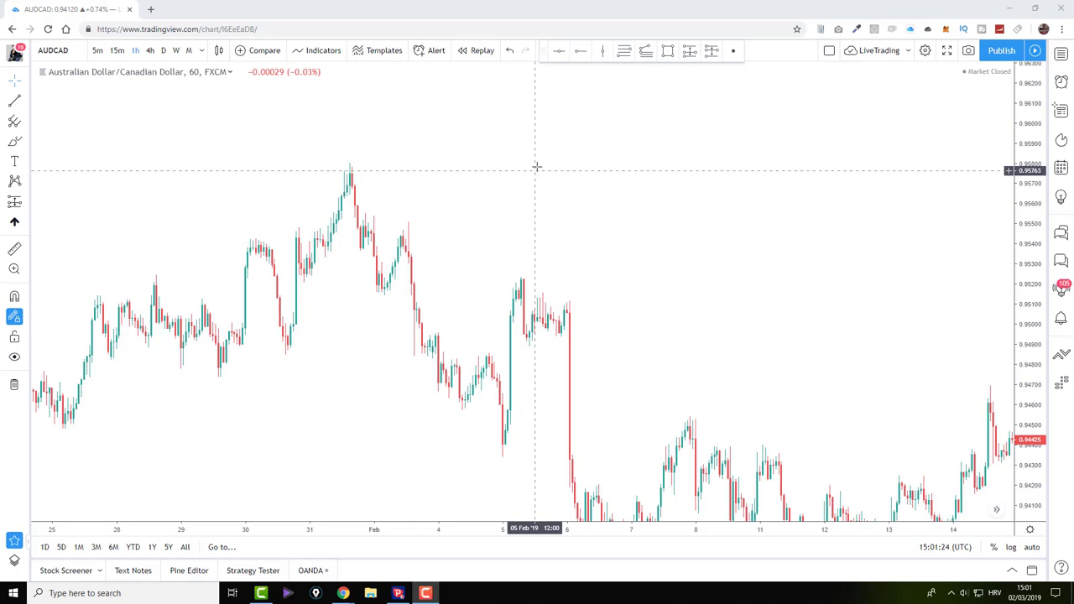
Step: Sketch a trend-line zigzag above the price: up to about 0.9639, down to about 0.9601 and up to about 0.9667
left_click_drag(240, 343, 372, 319)
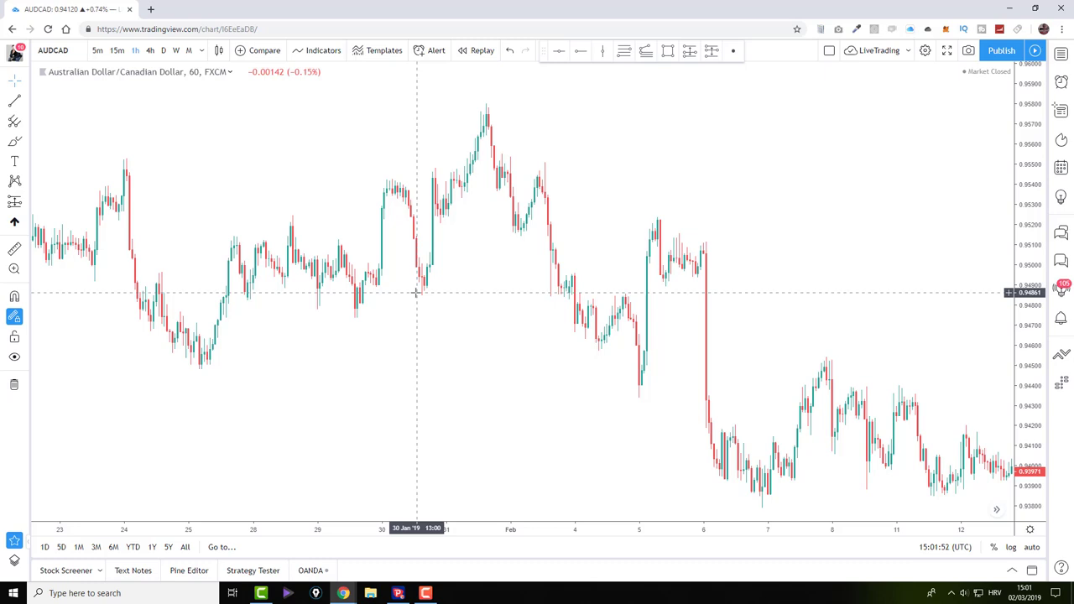
left_click_drag(416, 321, 247, 254)
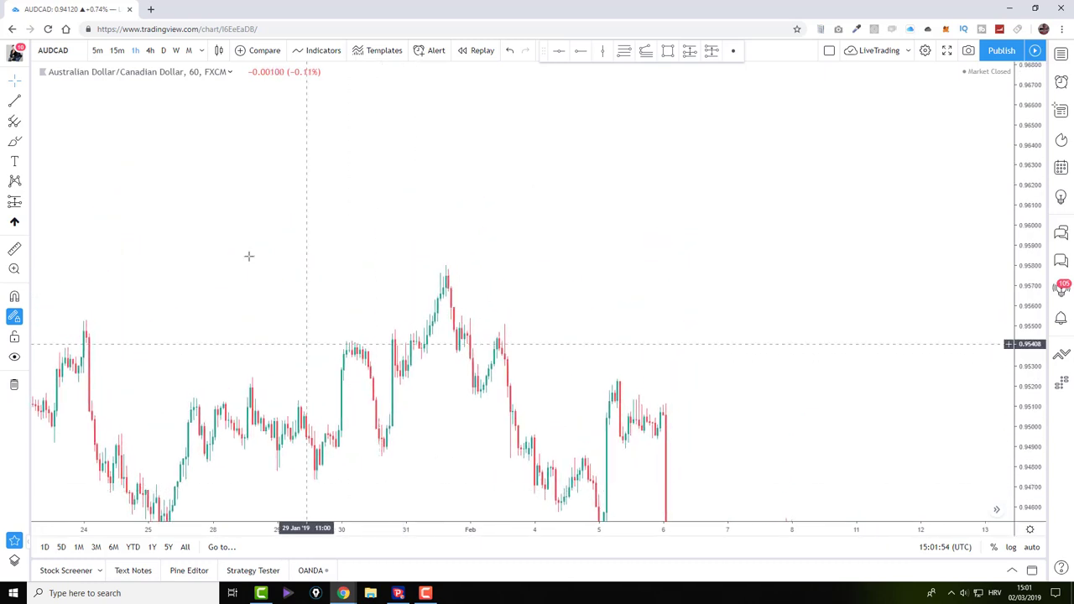
left_click(14, 100)
left_click(112, 303)
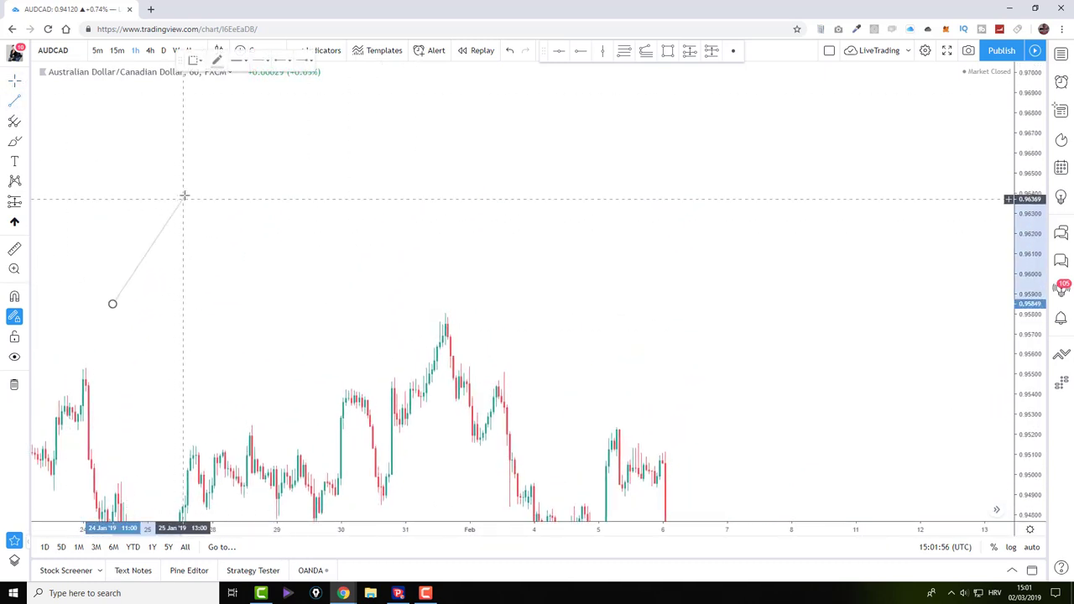
left_click(185, 197)
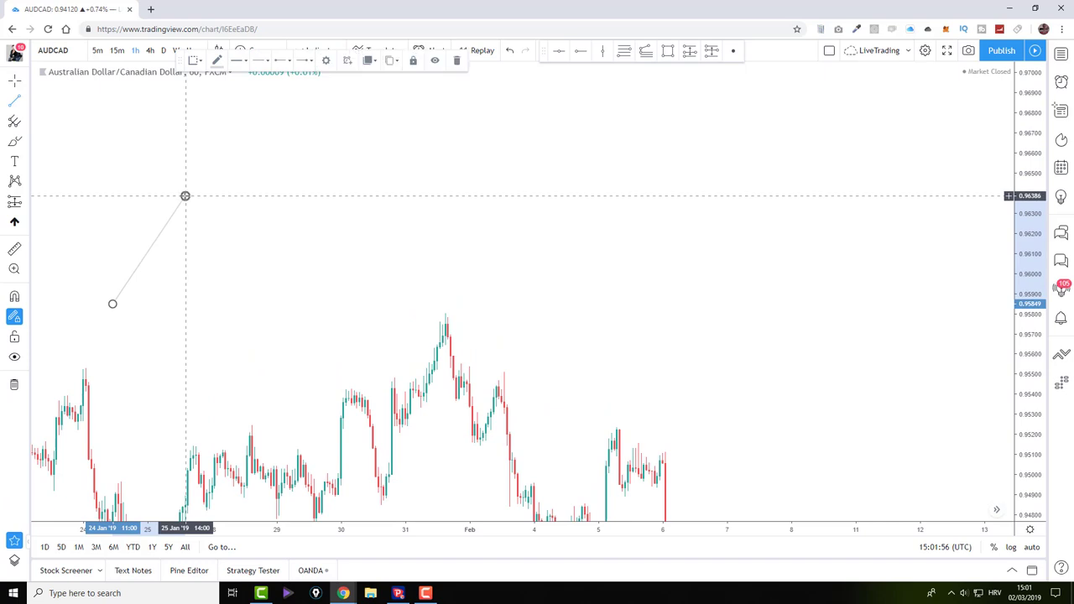
left_click(231, 270)
Step: Mark the zigzag's start at about 0.9584 and its peak at about 0.9667 with short horizontal trend lines
left_click(89, 305)
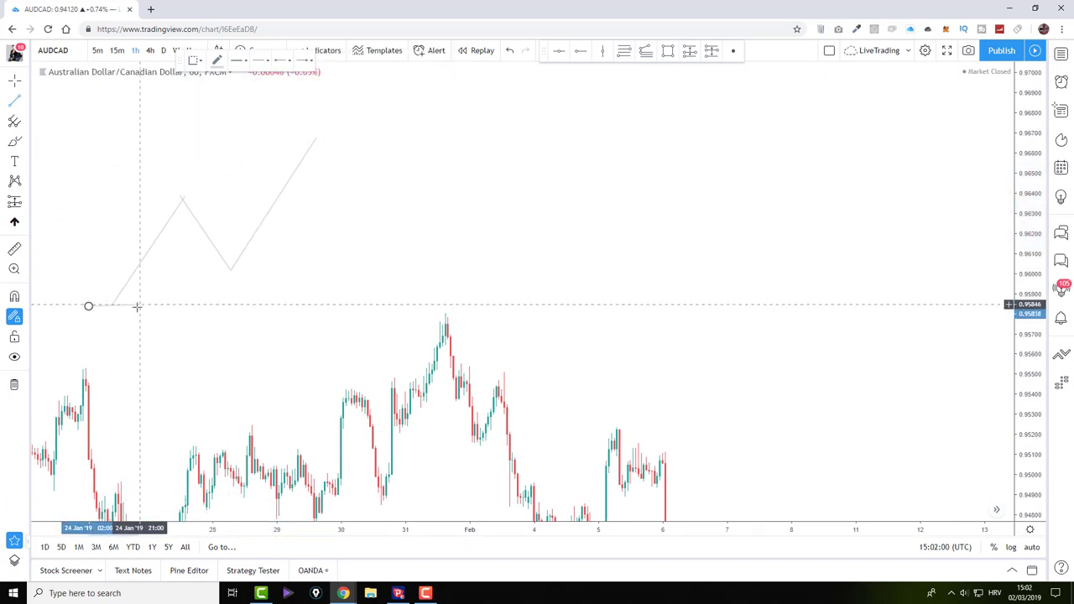
left_click(137, 307)
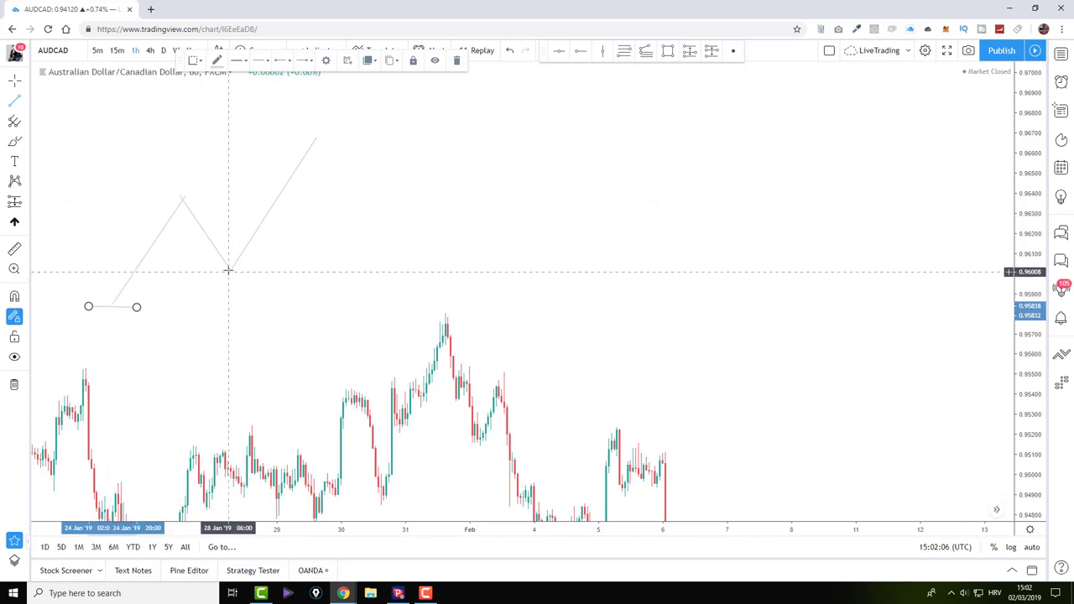
left_click_drag(309, 138, 327, 139)
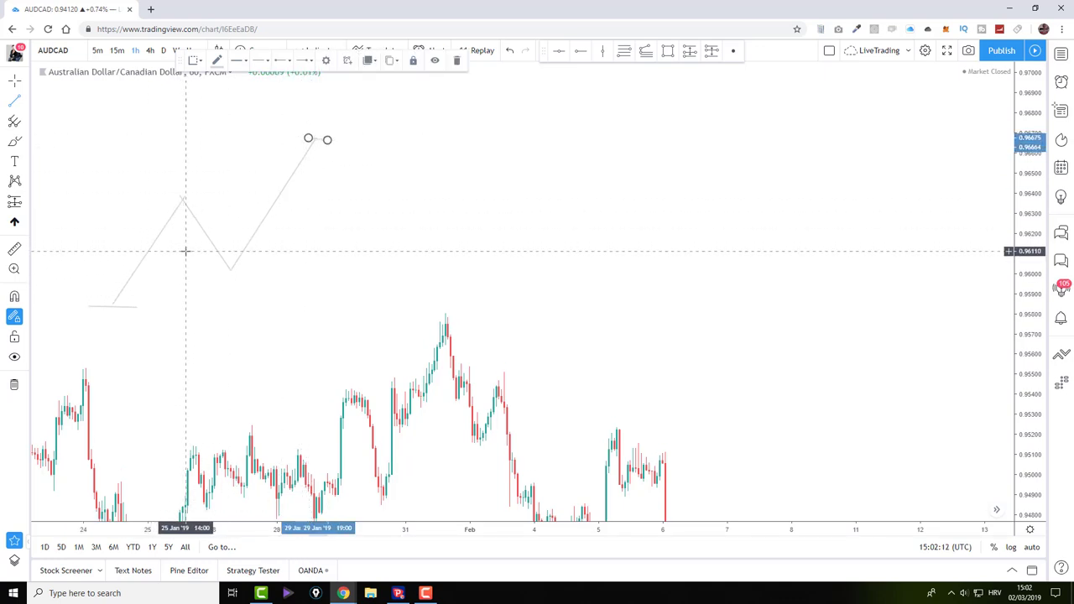
Step: Draw a steep falling leg from the peak to about 0.9578 and mark the pullback low at about 0.9602 with a short line
left_click_drag(327, 139, 354, 317)
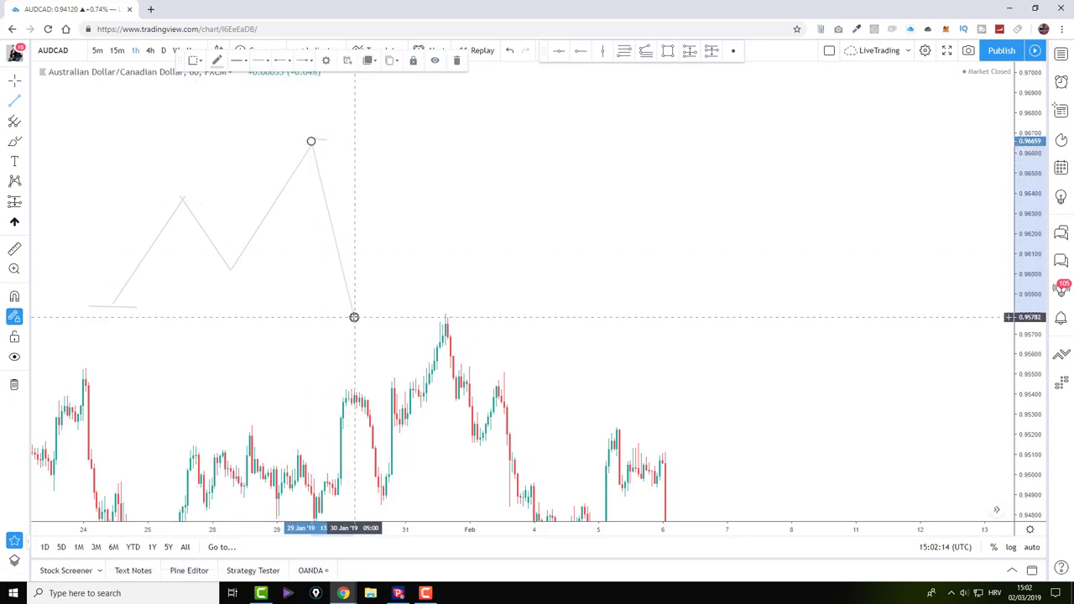
left_click(224, 271)
left_click_drag(253, 268, 249, 270)
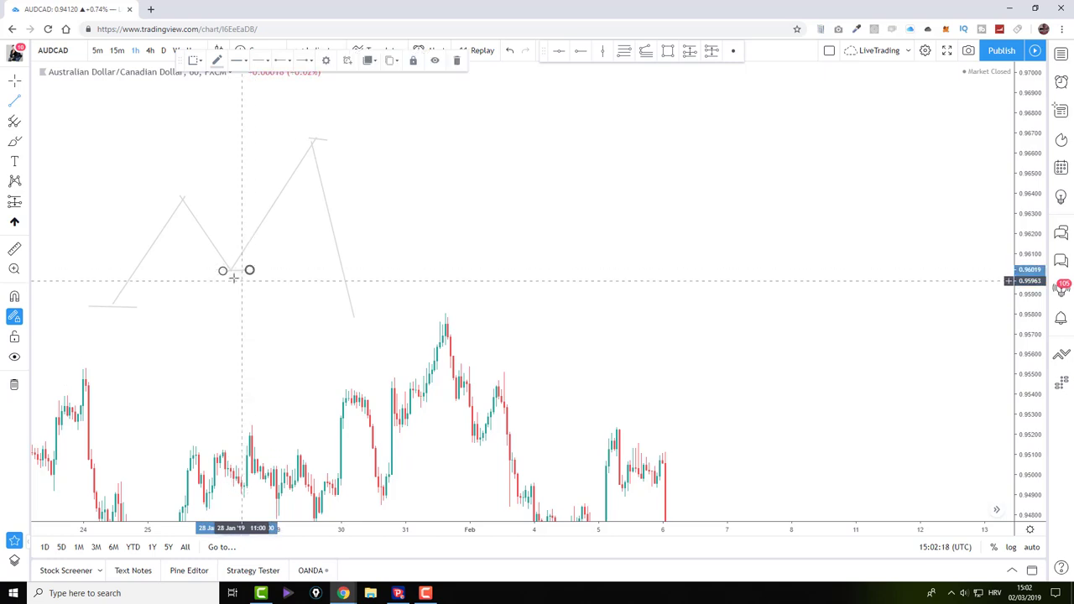
Step: Continue the zigzag with a rising leg to about 0.9622 and a longer falling leg to about 0.9545
left_click(354, 318)
left_click(354, 318)
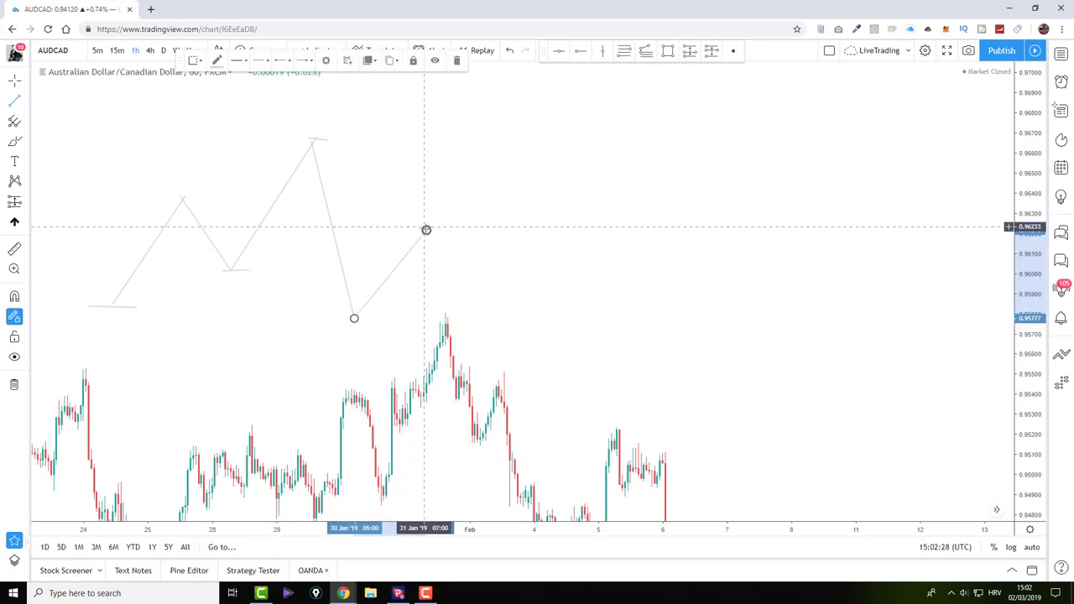
left_click(426, 229)
double_click(513, 383)
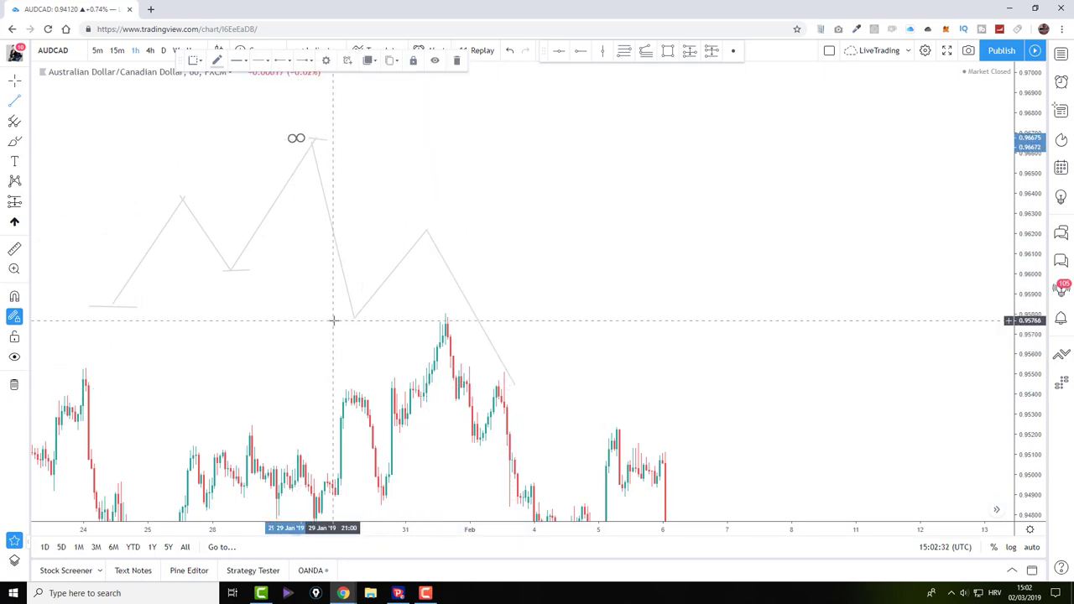
Step: Mark the lower high at about 0.9627 and the end of the last falling leg at about 0.9548 with short lines
left_click(402, 219)
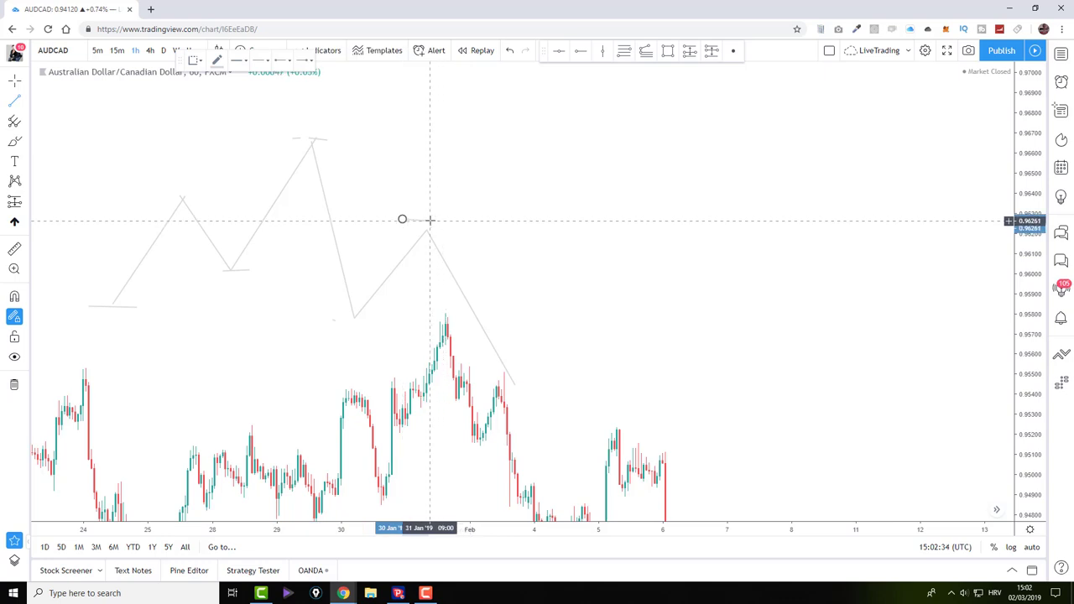
left_click(429, 220)
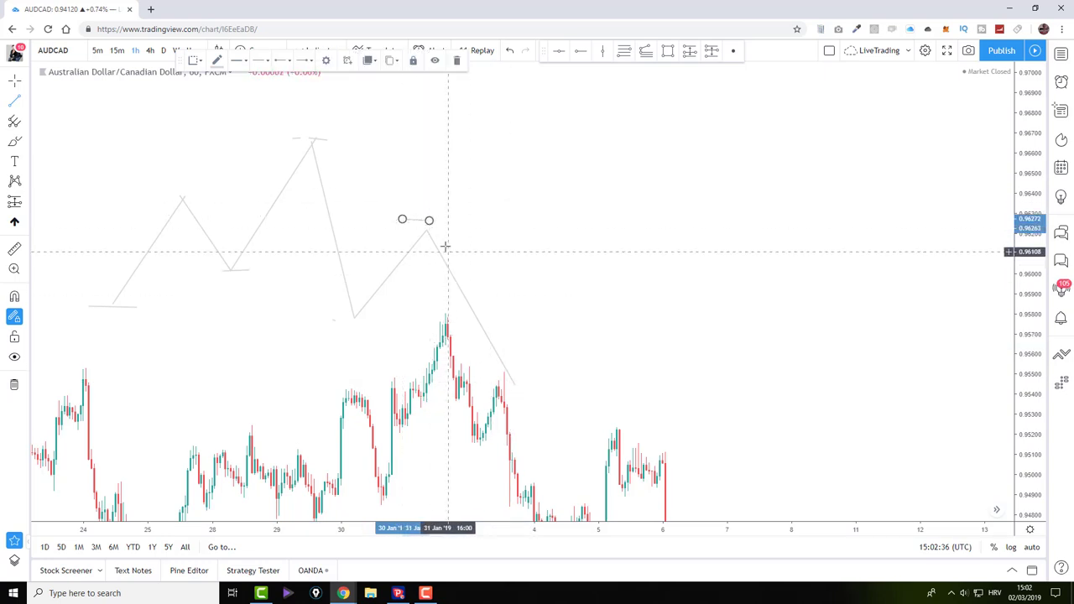
left_click(488, 380)
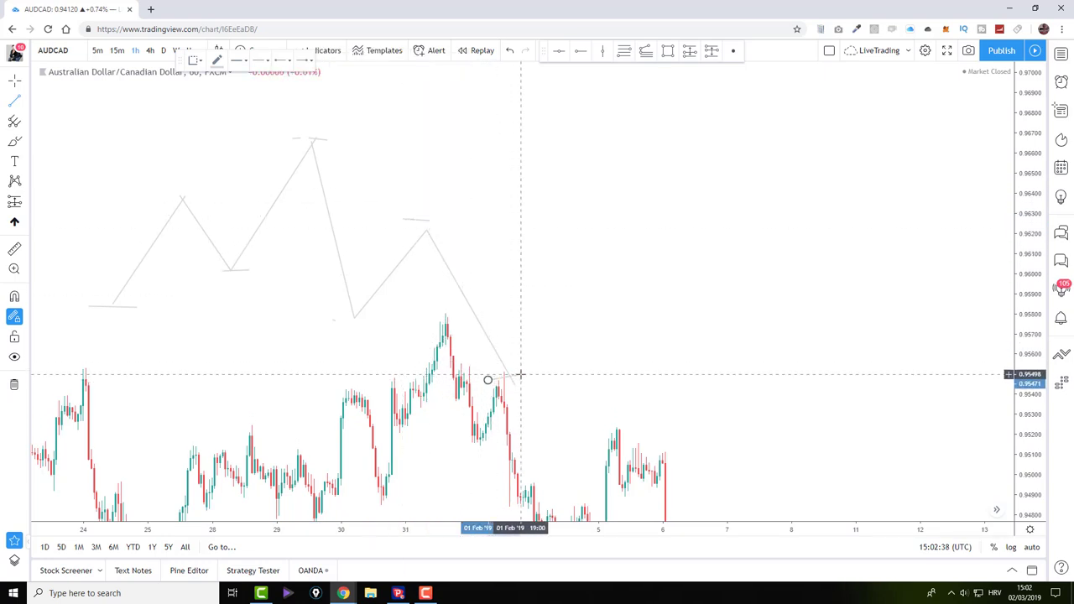
left_click(523, 378)
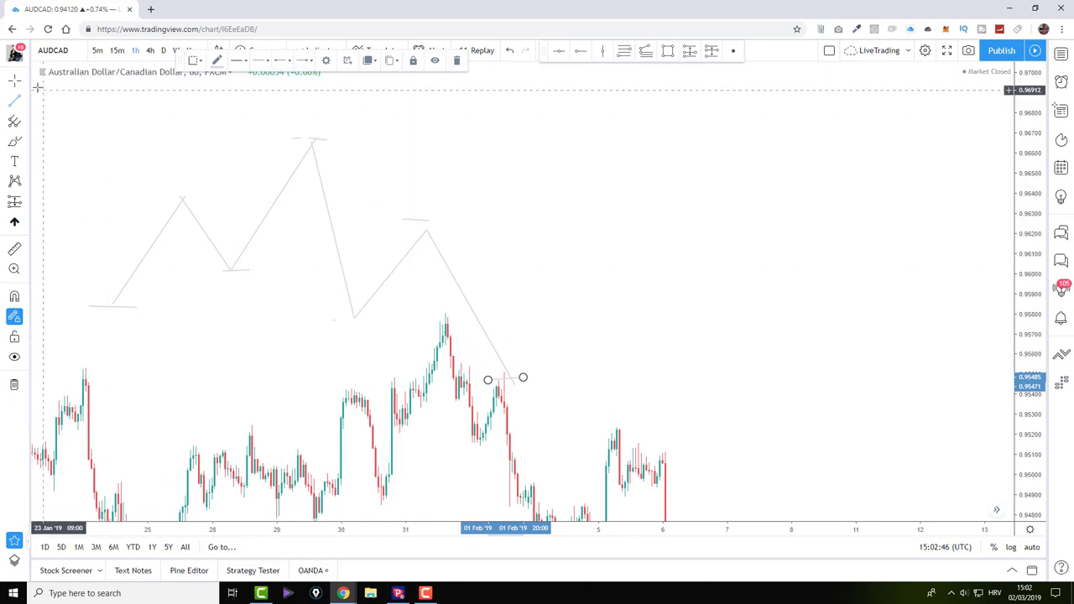
Step: Remove all drawings from the chart
left_click(378, 132)
left_click_drag(379, 132, 381, 130)
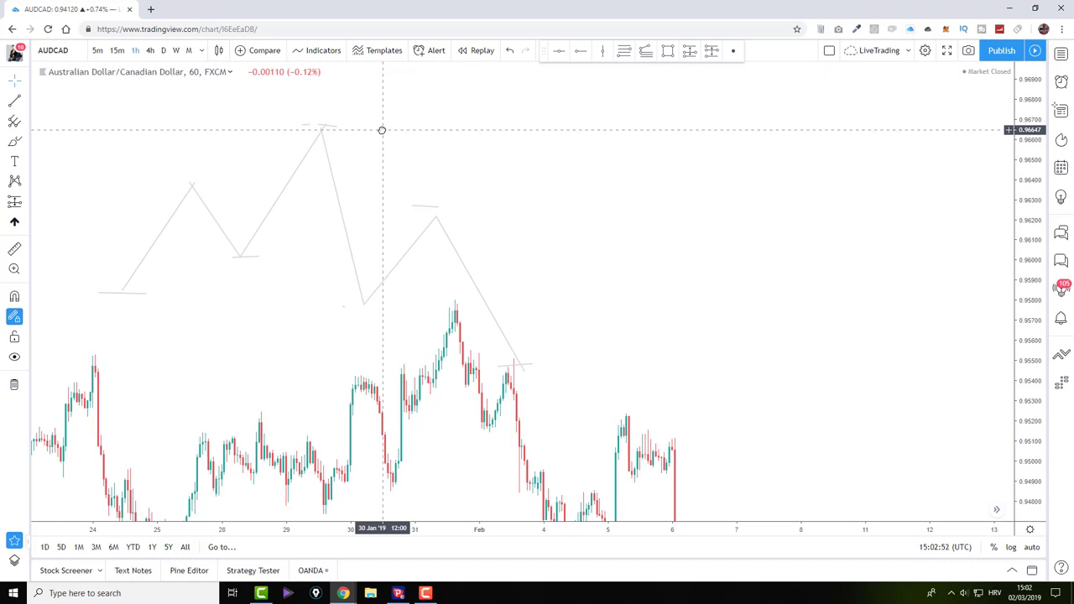
right_click(404, 144)
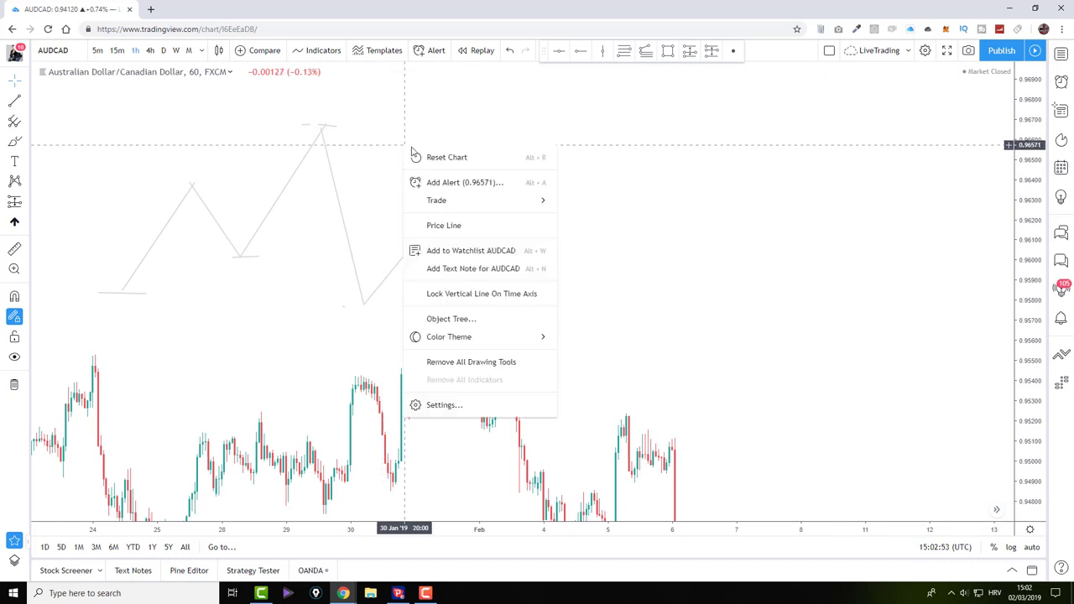
left_click(467, 362)
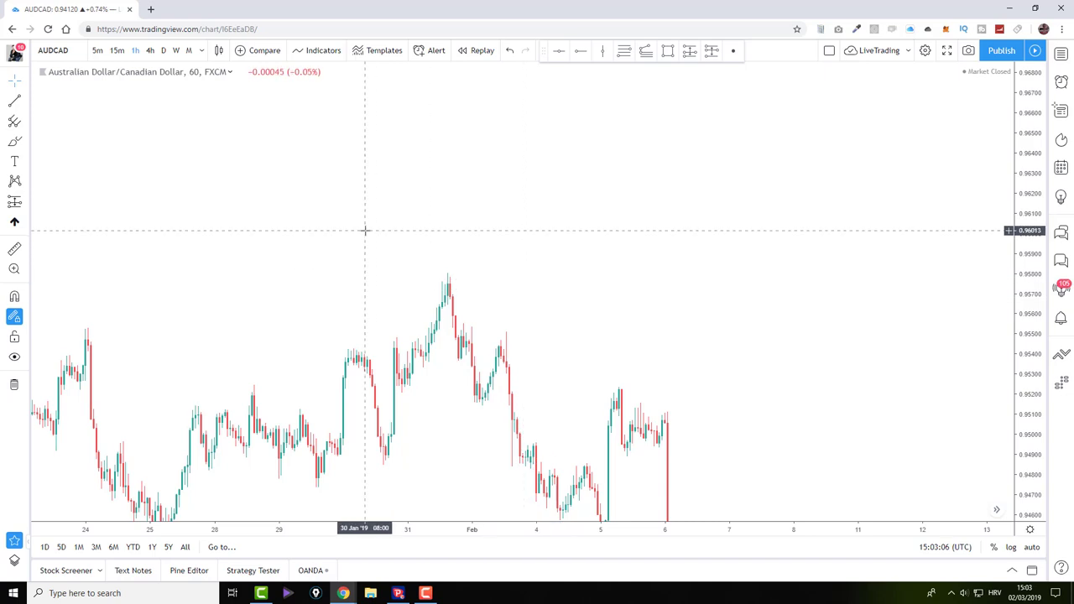
Step: Draw a short, nearly horizontal base trend line at about 0.9588 between 24 and 25 January, above the price
left_click_drag(364, 230, 403, 362)
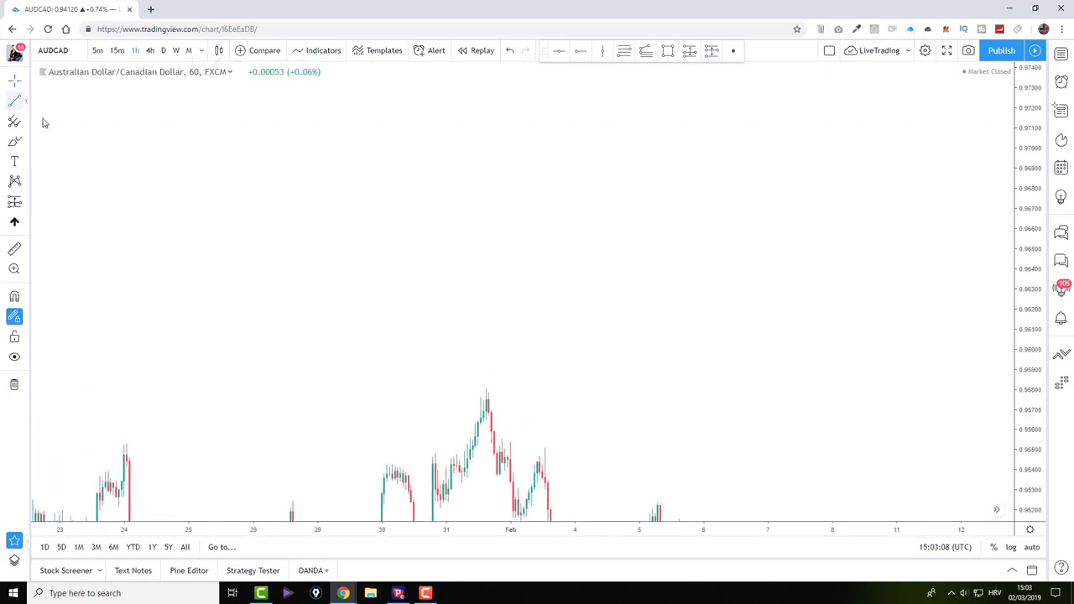
left_click(14, 100)
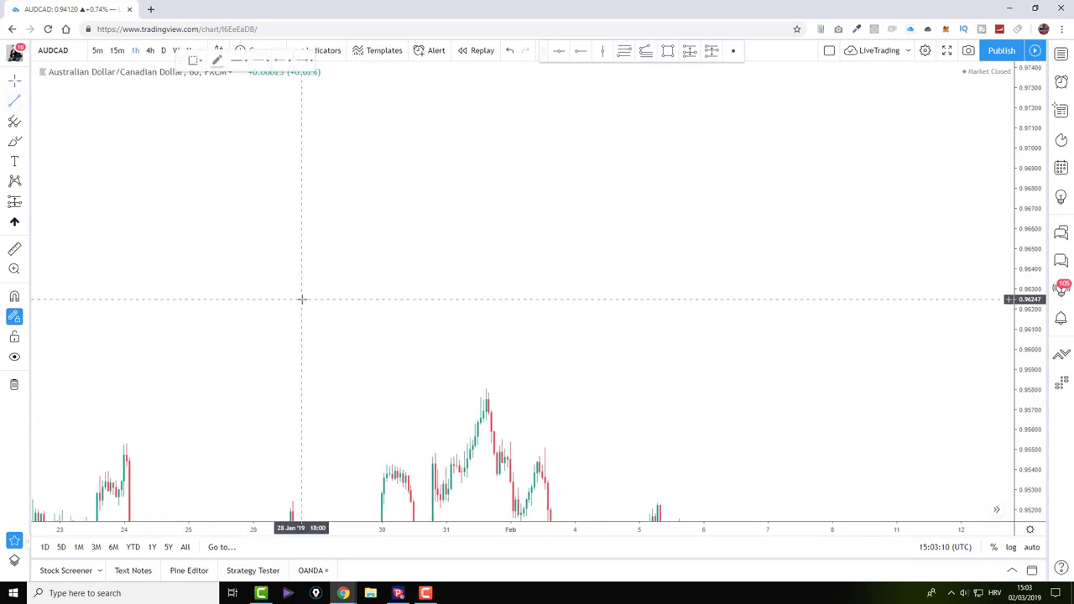
left_click(149, 372)
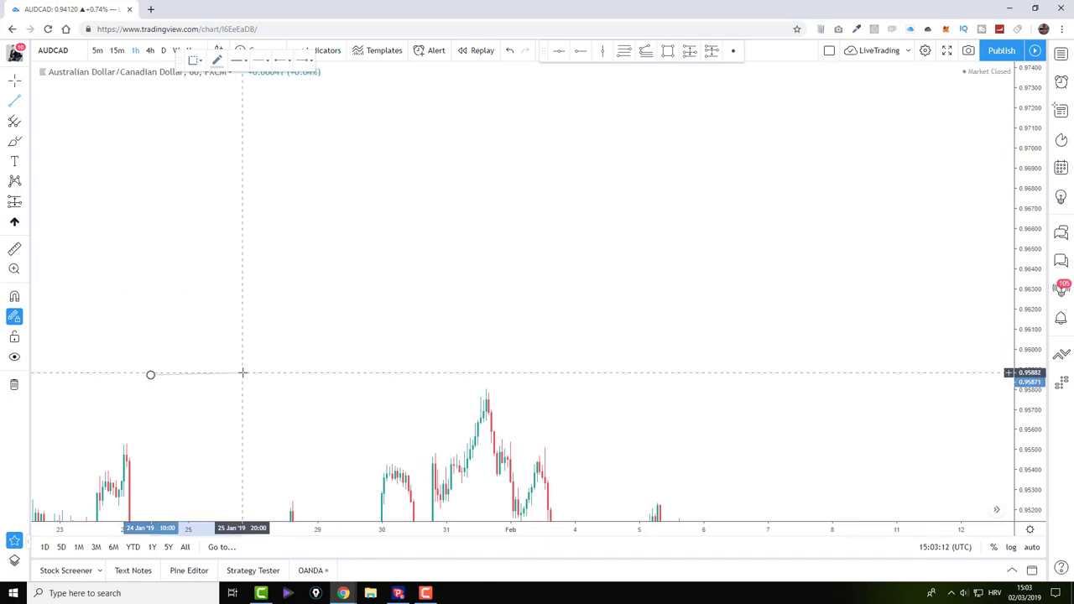
left_click(240, 372)
Step: Sketch legs from the base line to about 0.9665, 0.9634 and 0.9696, and underline the pullback low at about 0.9630
left_click(198, 372)
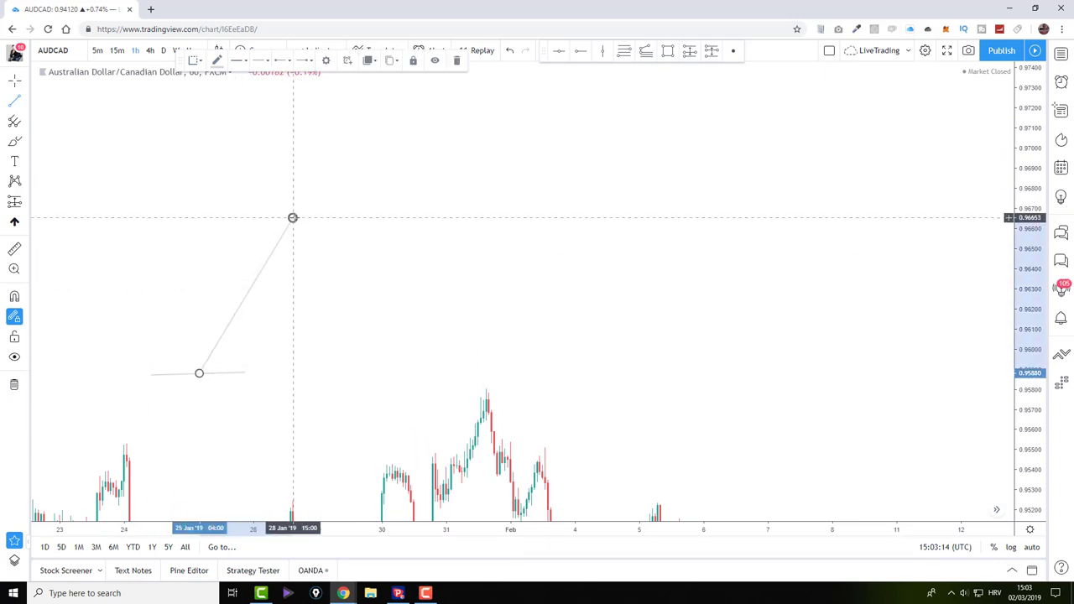
left_click(291, 221)
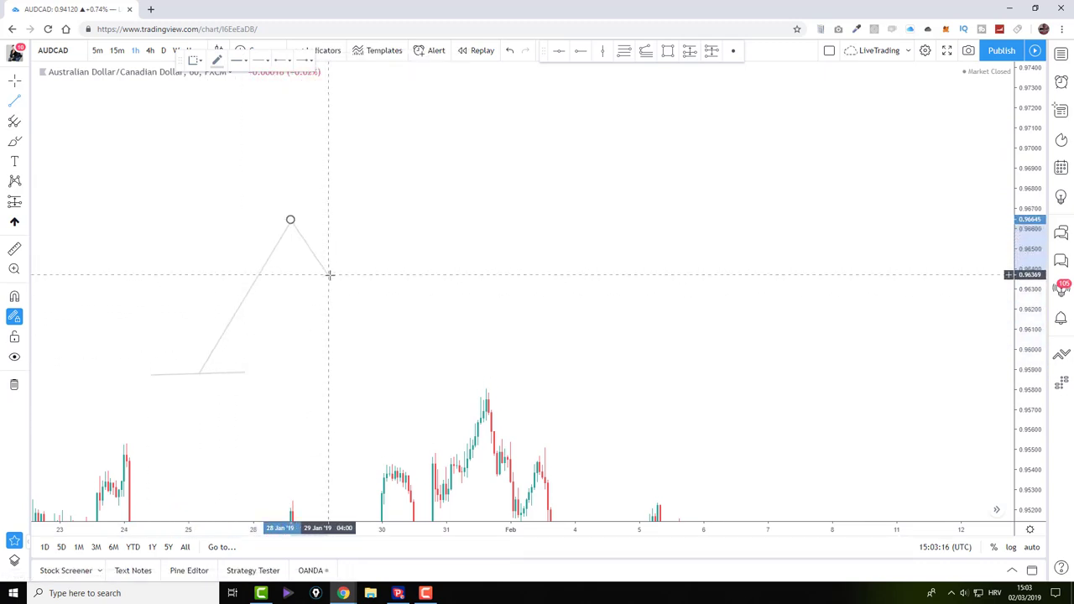
left_click(335, 281)
left_click(412, 156)
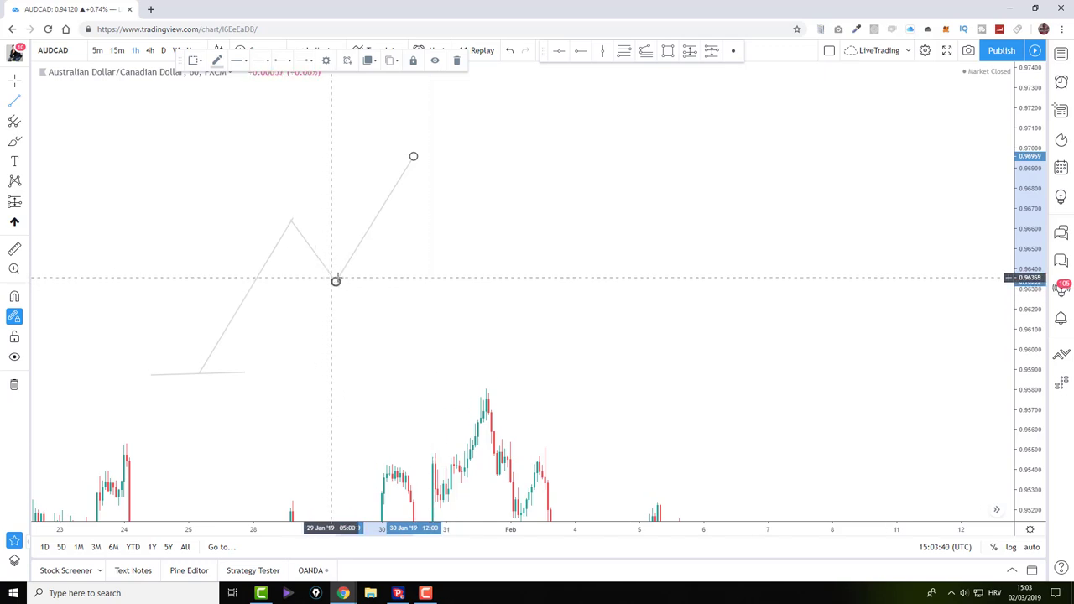
left_click(347, 288)
left_click(363, 288)
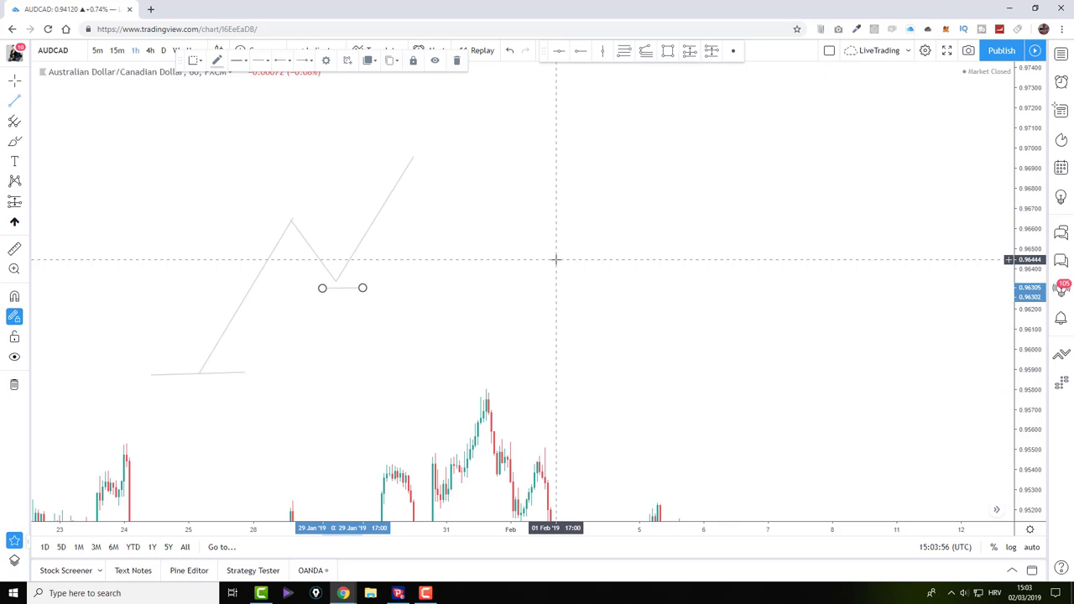
Step: Add a correction from the peak: down to about 0.9664, up to about 0.9678 and down to about 0.9648
left_click(412, 158)
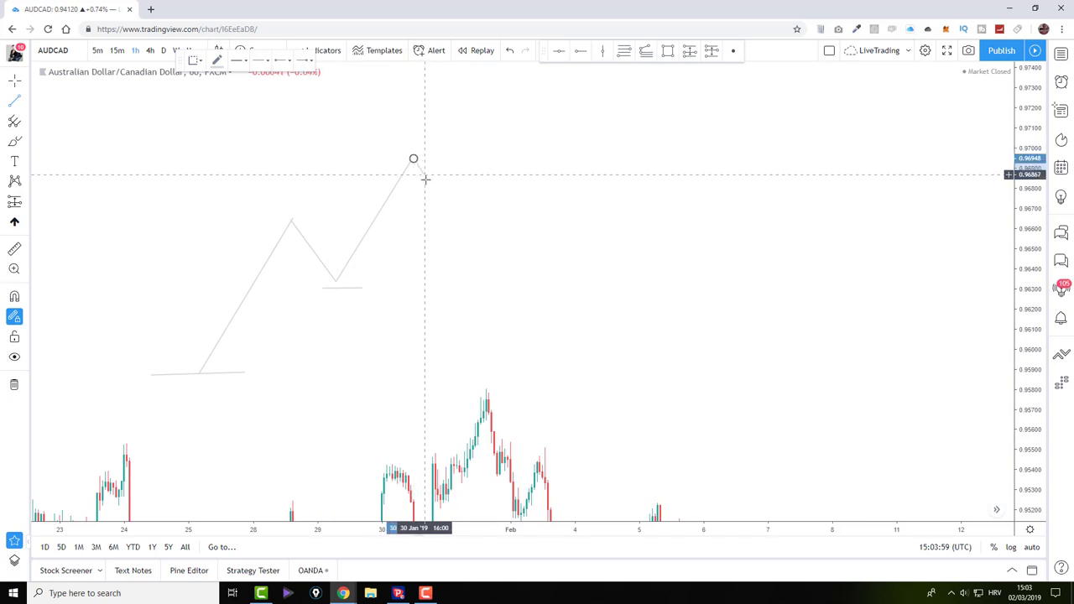
left_click(437, 220)
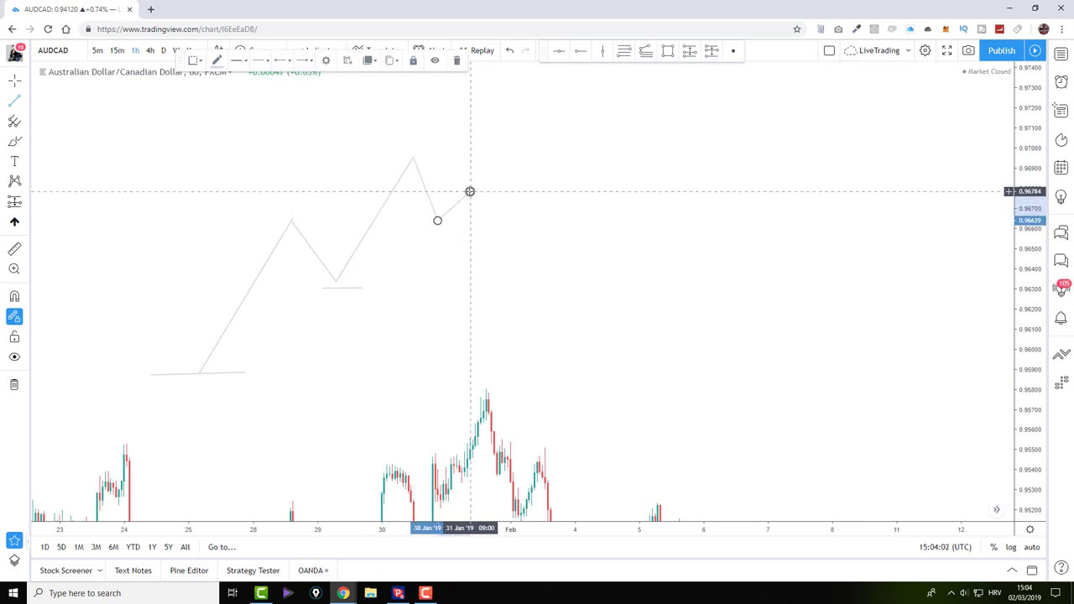
left_click(470, 193)
double_click(501, 253)
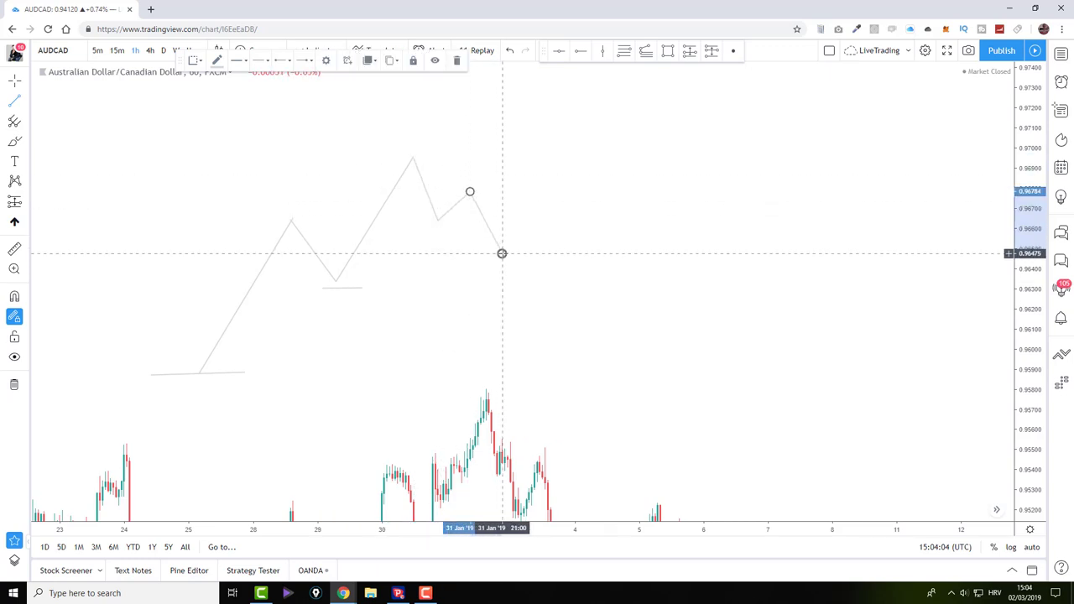
Step: Raise the short line under the pullback low to about 0.9632 and extend the last falling leg to about 0.9644
scroll(319, 192, "up", 2)
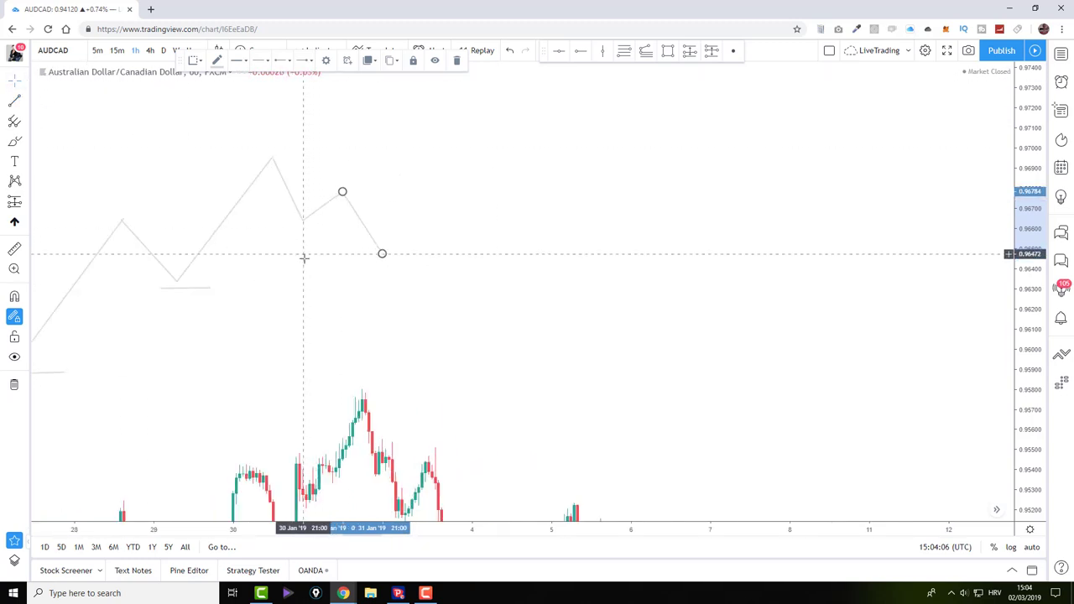
left_click_drag(302, 254, 712, 328)
left_click_drag(1028, 378, 1028, 336)
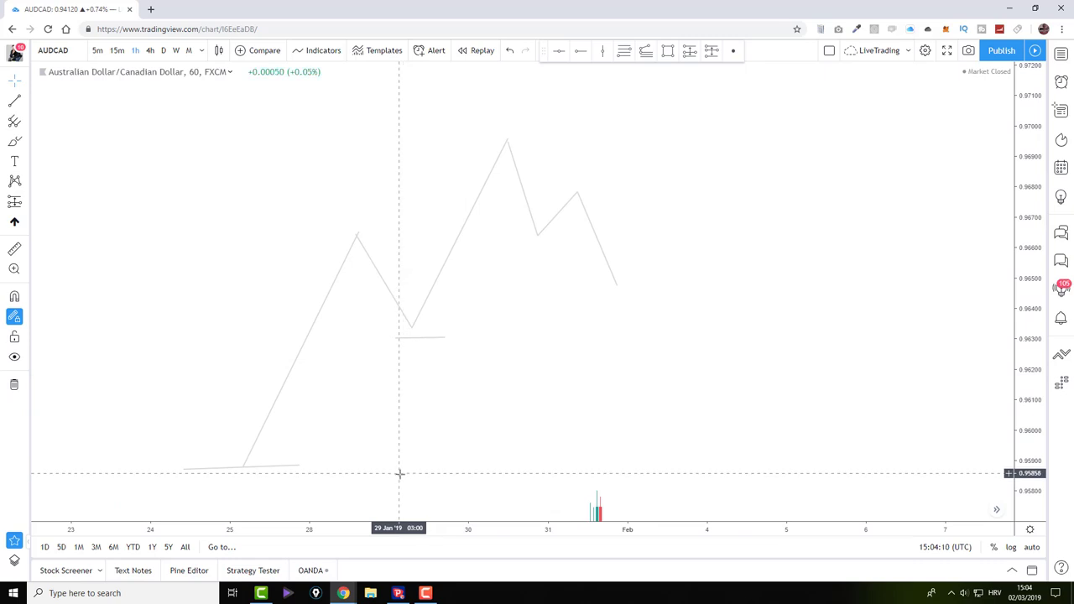
left_click(507, 144)
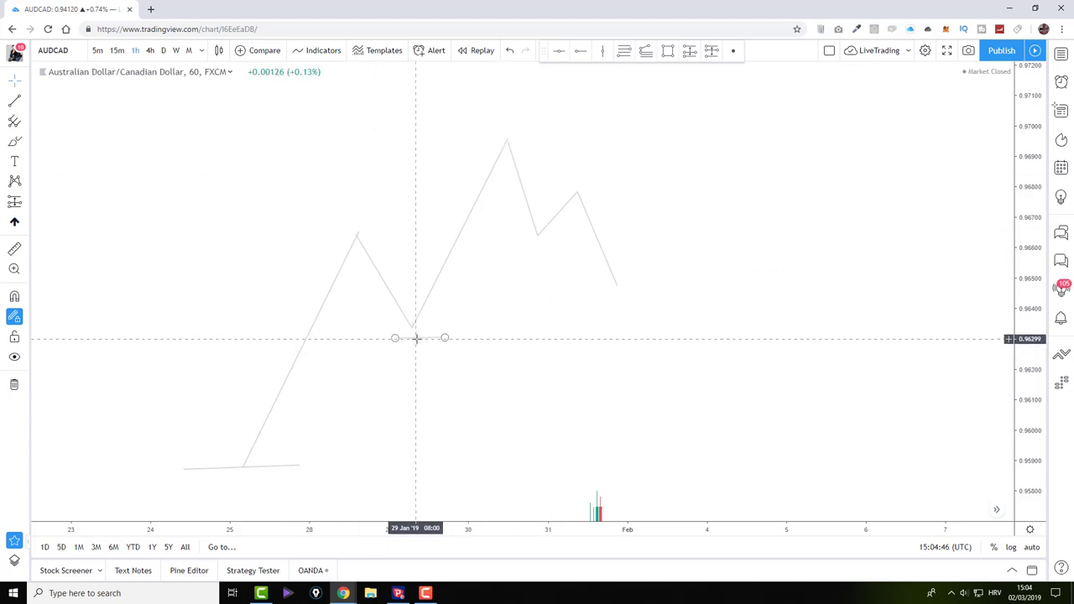
mouse_move(414, 338)
left_mouse_down()
mouse_move(411, 322)
mouse_move(420, 332)
mouse_move(403, 332)
mouse_move(416, 321)
left_mouse_up()
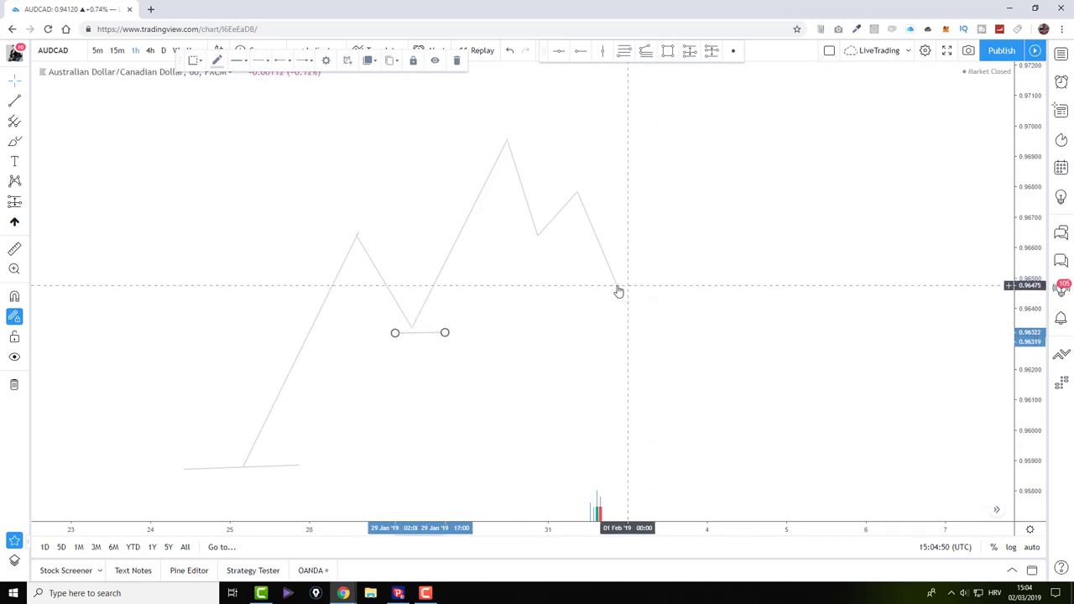
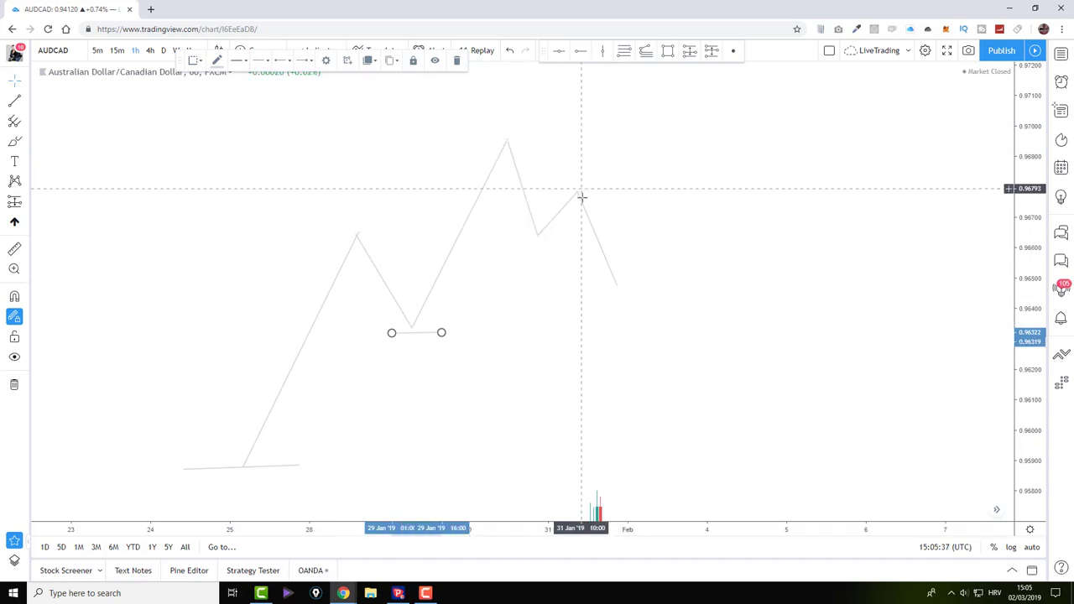
left_click_drag(617, 286, 624, 297)
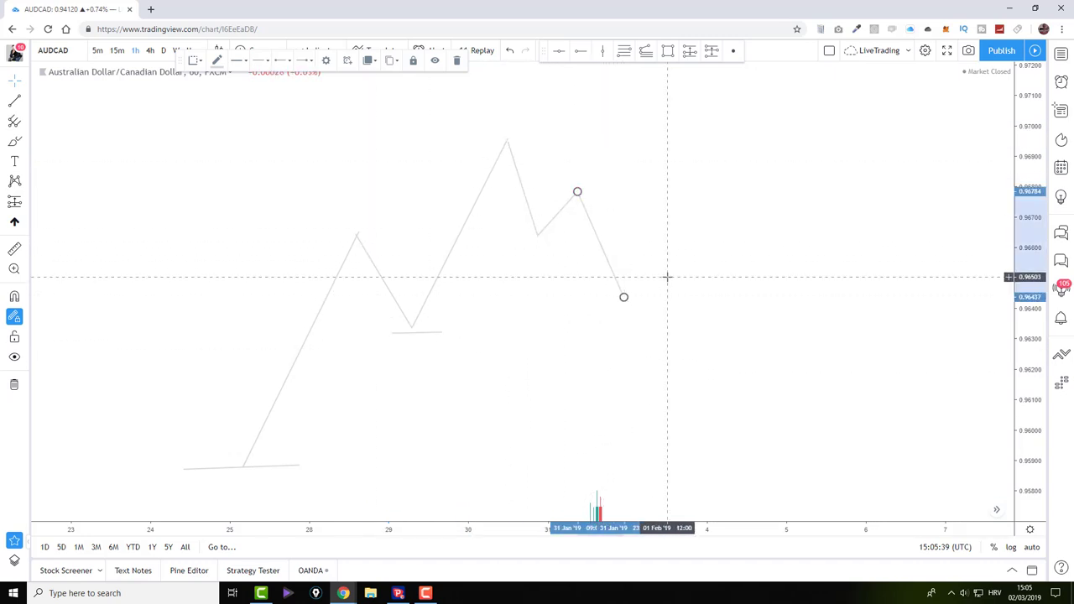
left_click(525, 227)
Step: Draw an XABCD pattern over the correction with points at about 0.9633, 0.9695, 0.9663, 0.9679 and 0.9641
left_click(15, 181)
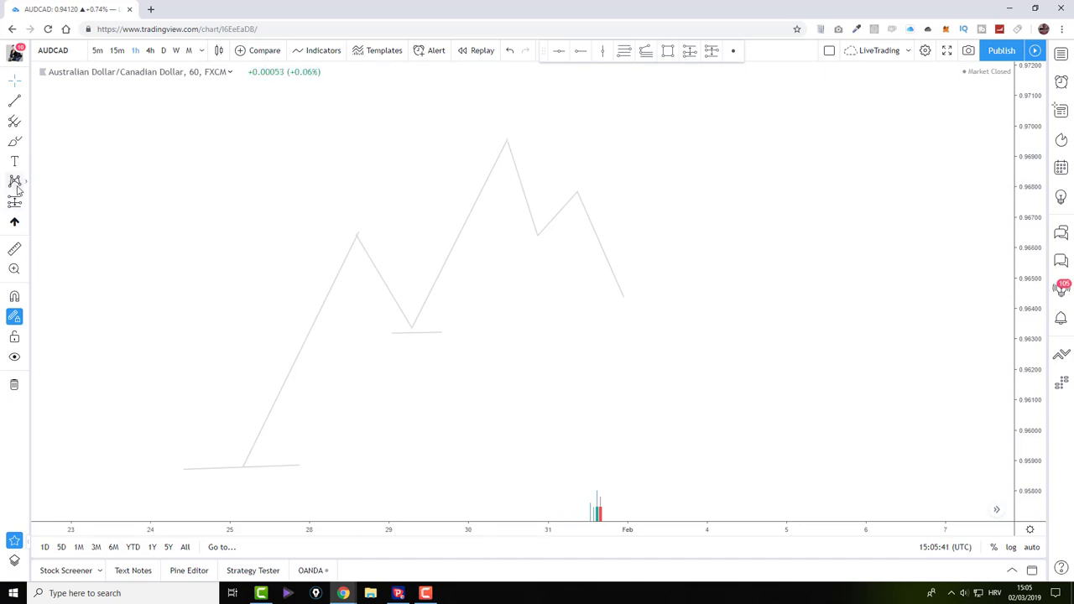
left_click(410, 328)
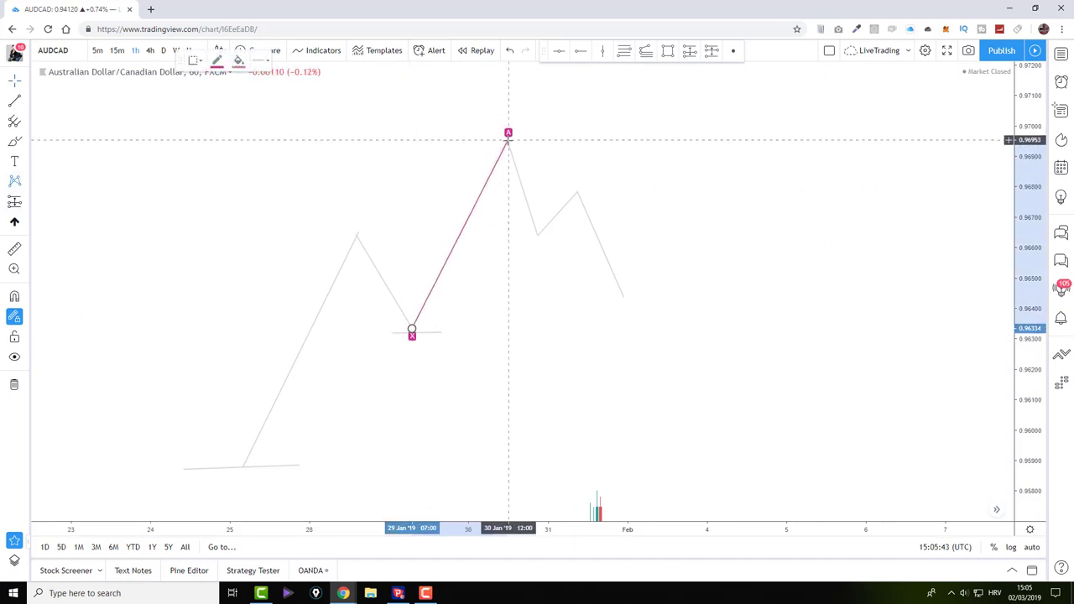
left_click(508, 139)
left_click(534, 239)
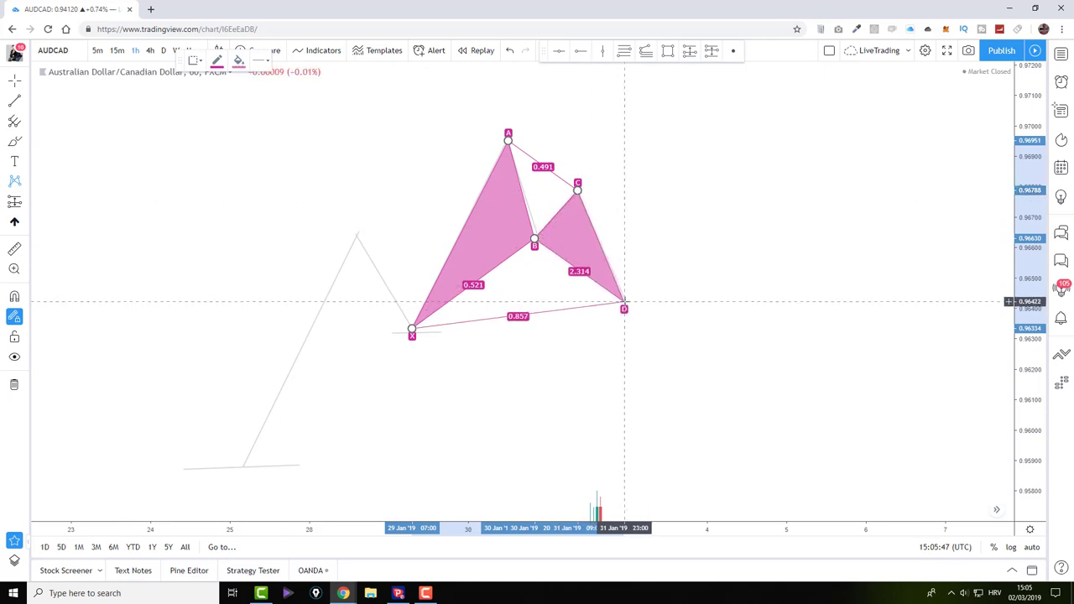
left_click(626, 306)
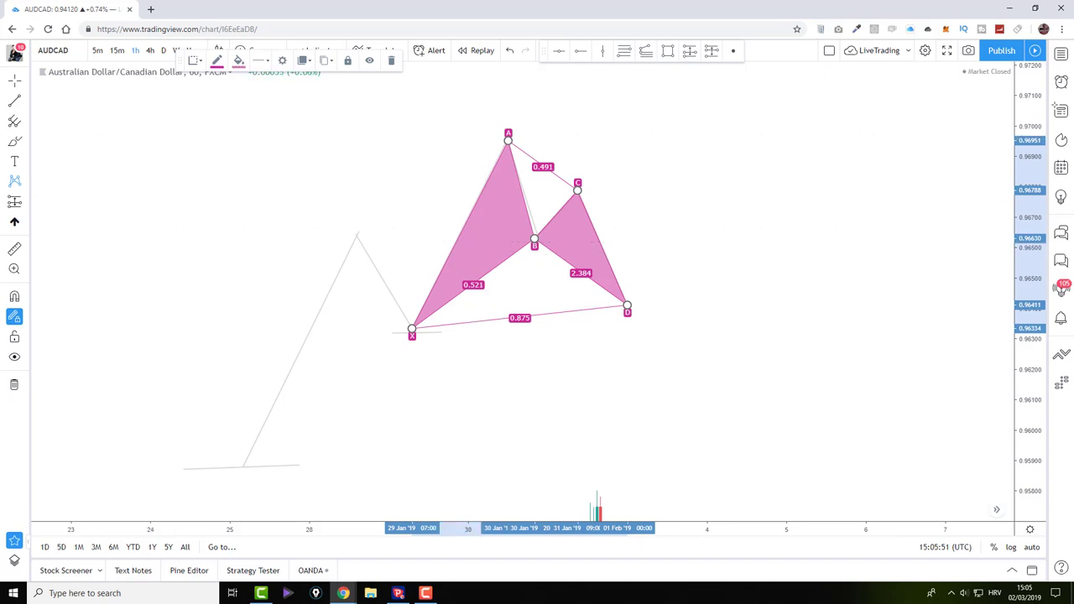
Step: Move the pattern's points C and D to about 0.9678 and 0.9643, and delete the pattern
left_click_drag(628, 315, 631, 251)
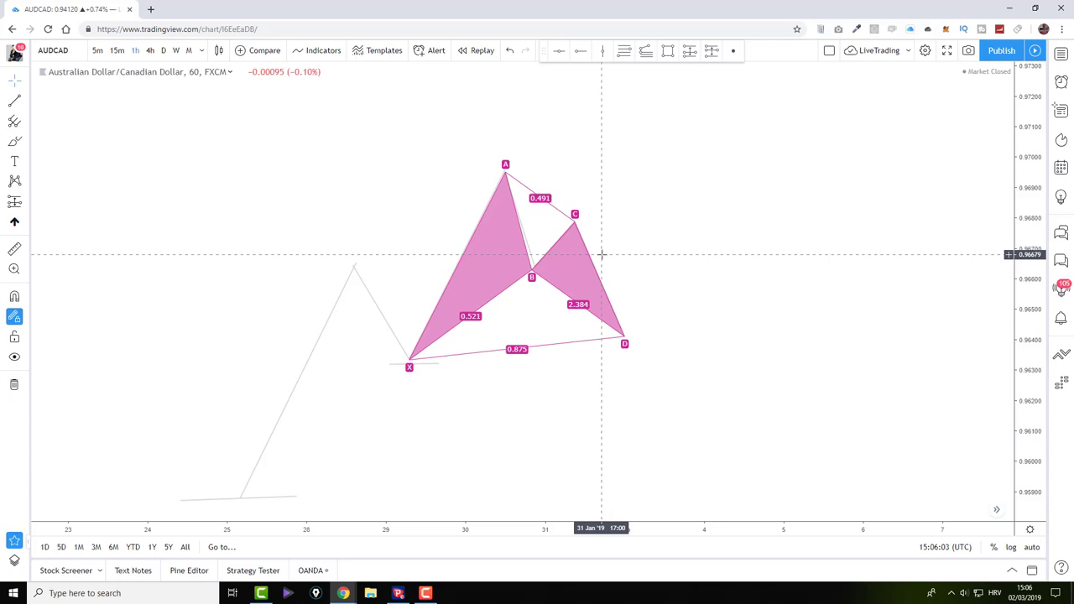
left_click_drag(570, 216, 571, 225)
type("D")
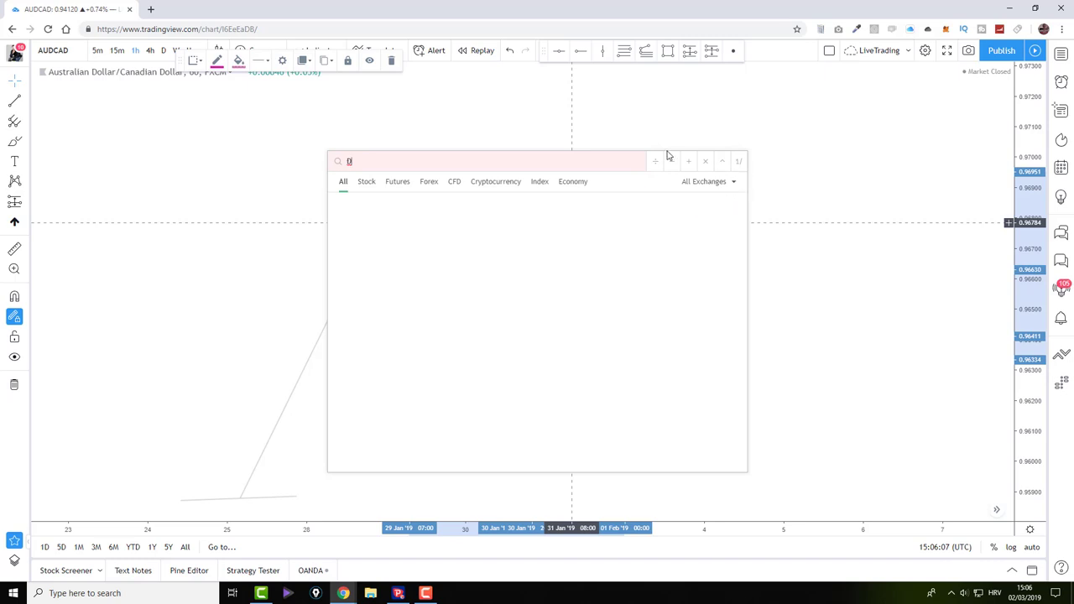
left_click(405, 139)
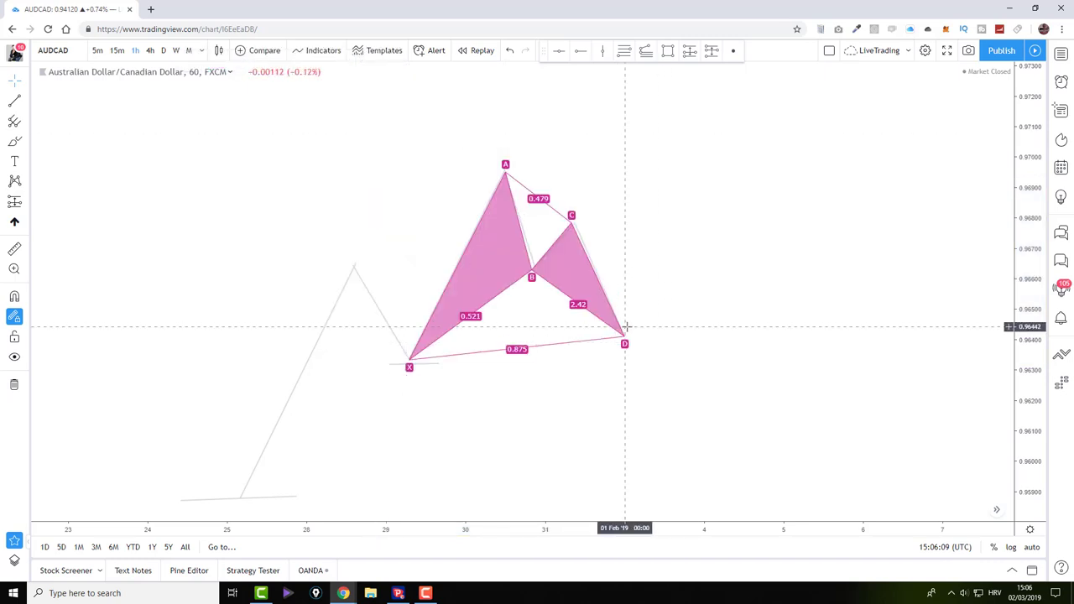
mouse_move(625, 339)
left_mouse_down()
mouse_move(616, 346)
mouse_move(643, 324)
mouse_move(627, 331)
left_mouse_up()
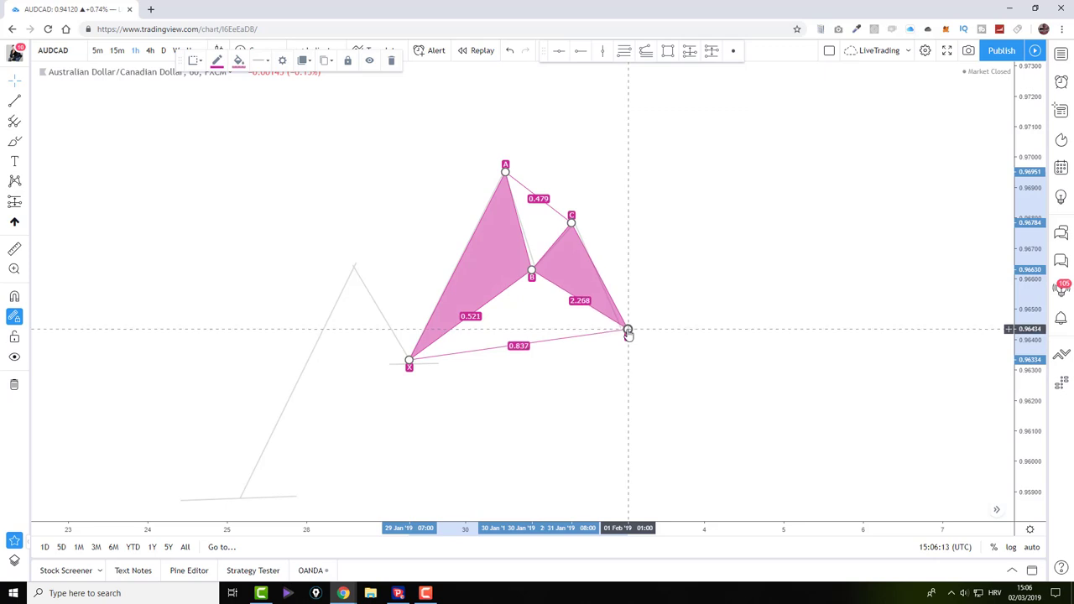
right_click(628, 332)
left_click(664, 479)
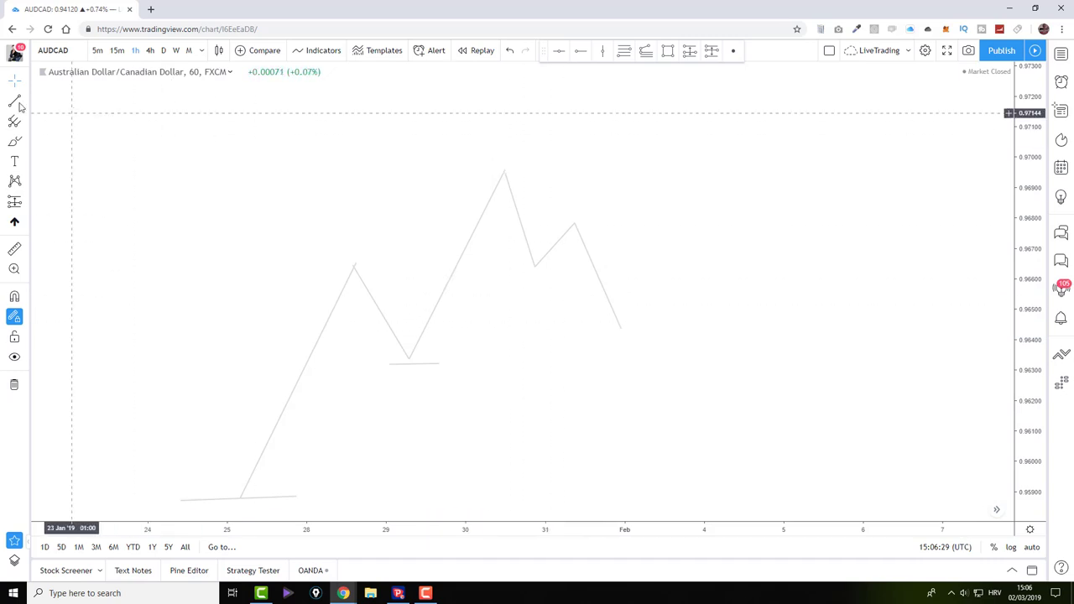
Step: Continue the zigzag with trend lines from about 0.9644 to 0.9666, 0.9628, 0.9680, 0.9650, 0.9693, 0.9653 and 0.9684
left_click(617, 326)
left_click(672, 259)
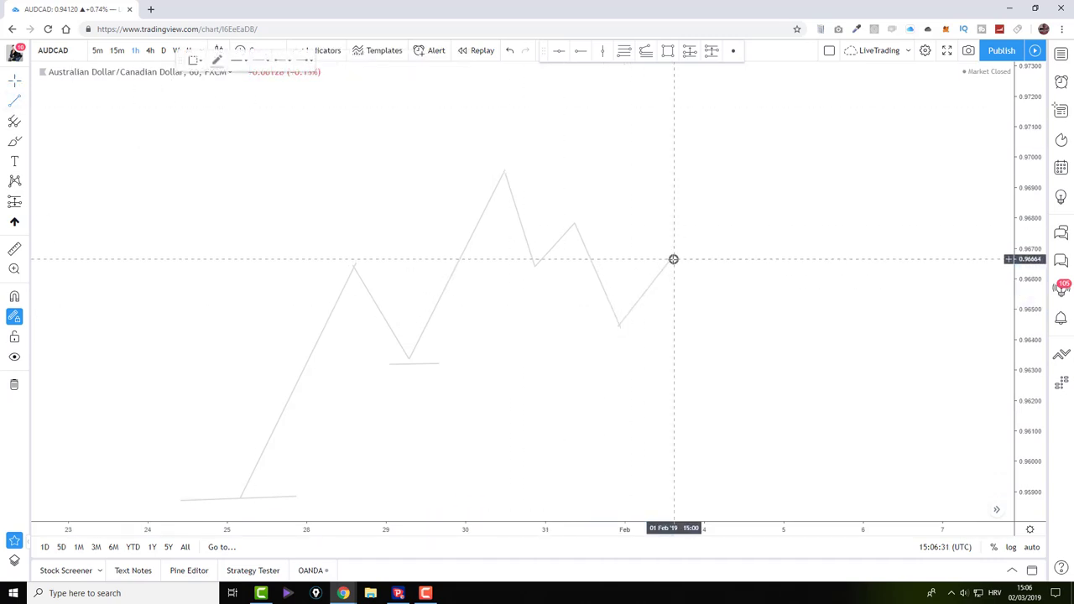
left_click(726, 375)
left_click(773, 217)
left_click(815, 311)
left_click(866, 178)
left_click(924, 299)
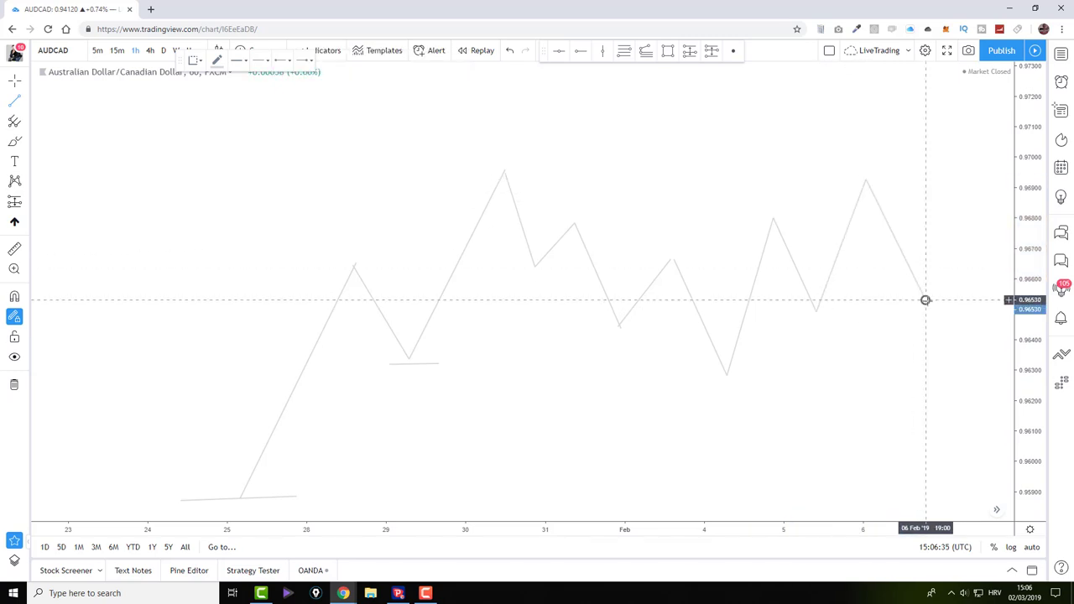
double_click(971, 207)
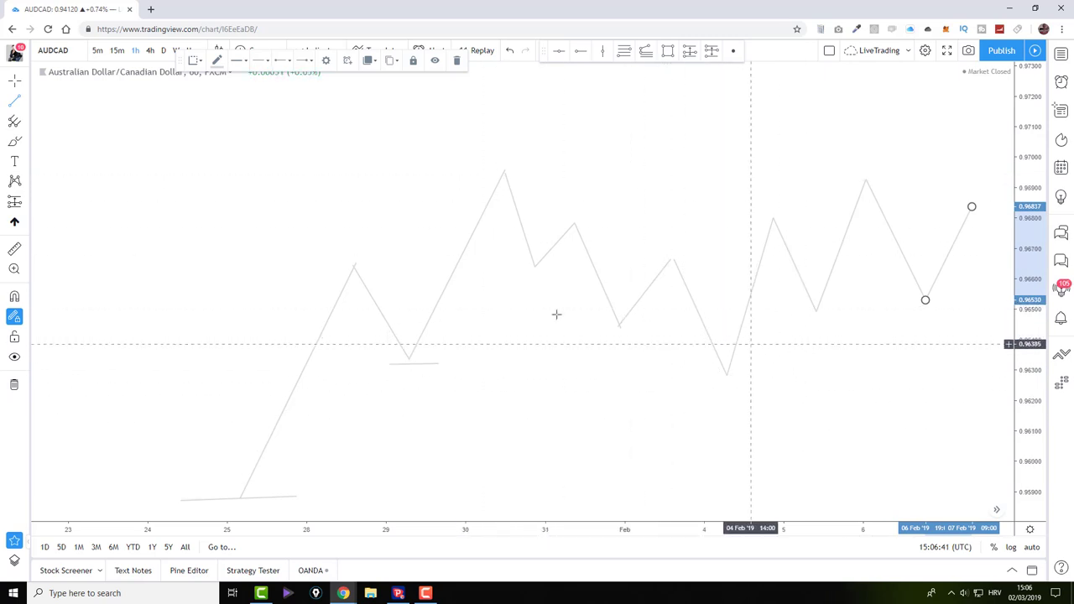
Step: Draw an XABCD pattern from the main peak with points at about 0.9695, 0.9629, 0.9681, 0.9650 and 0.9694
left_click(15, 186)
left_click(498, 172)
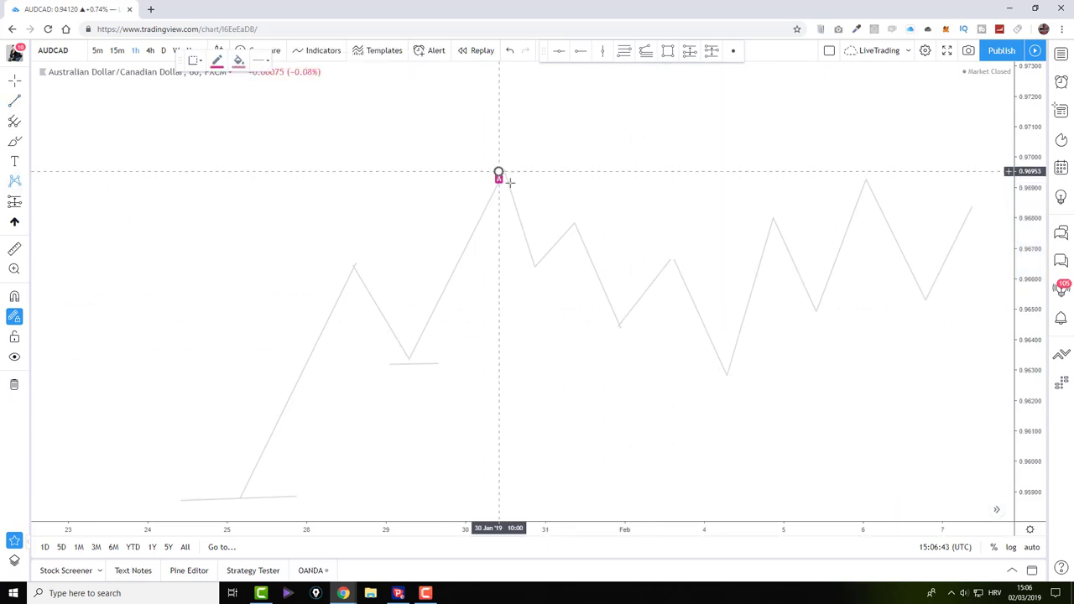
left_click(724, 372)
left_click(776, 213)
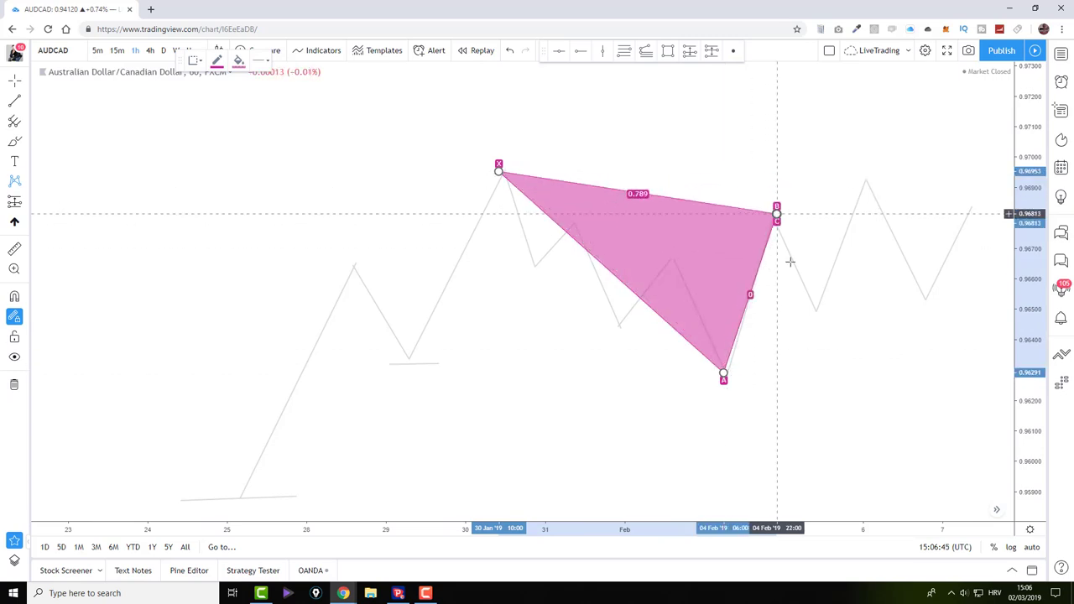
left_click(816, 313)
left_click(866, 171)
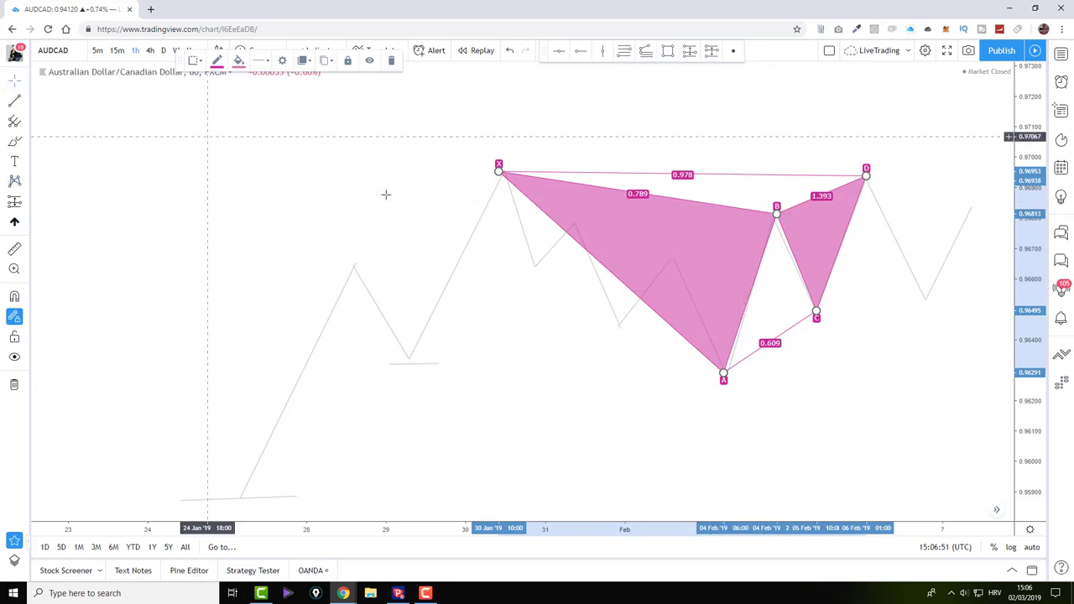
Step: Move the pattern's point X down to about 0.9653 and delete the pattern
left_click_drag(498, 172, 542, 294)
right_click(542, 296)
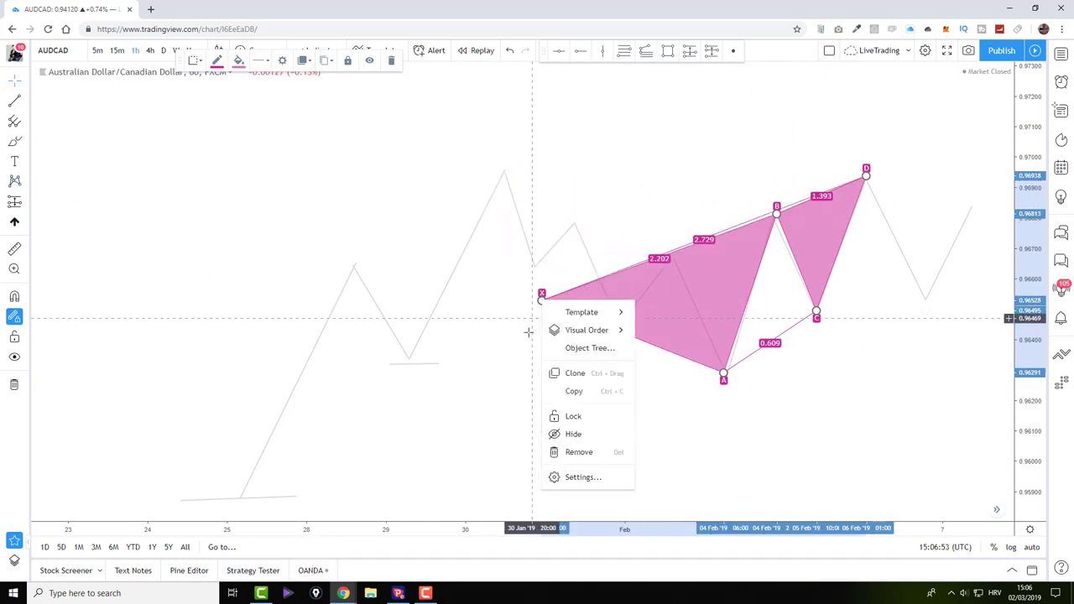
left_click(577, 451)
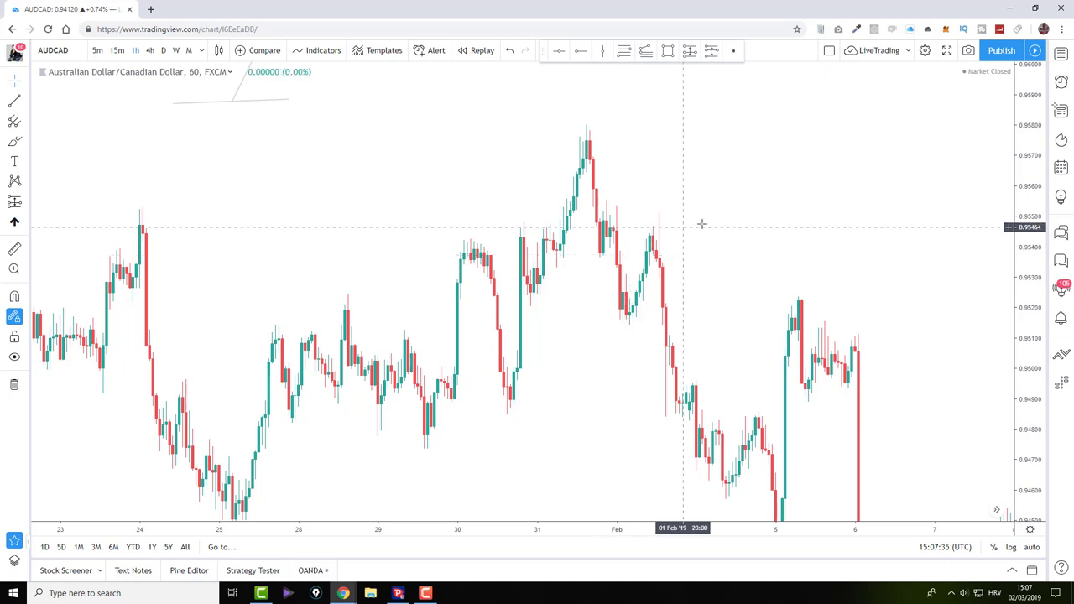
Step: Remove all drawings from the chart
left_click_drag(374, 86, 474, 174)
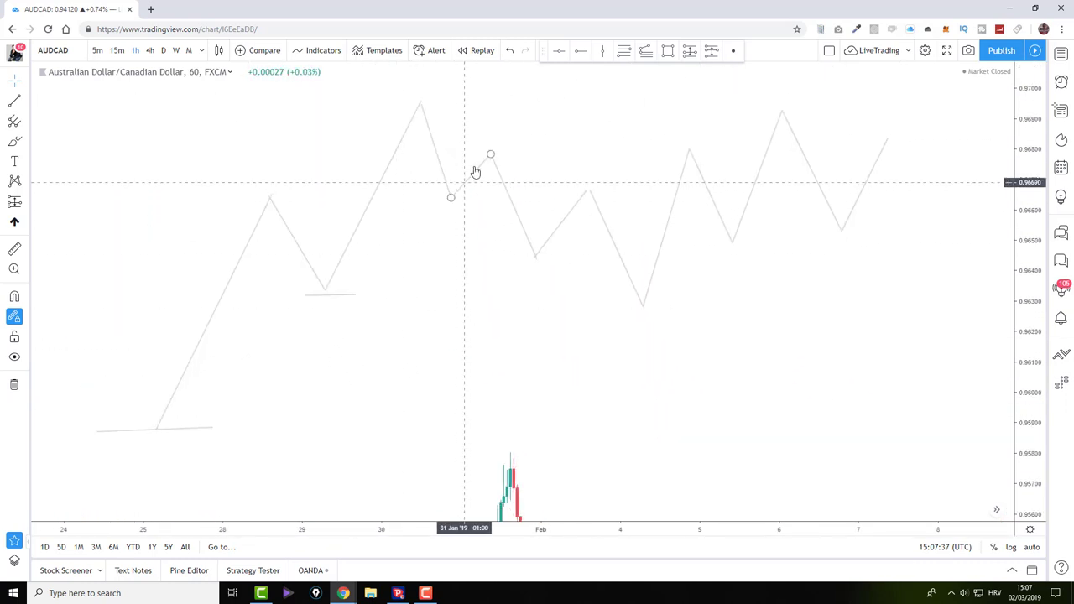
right_click(467, 134)
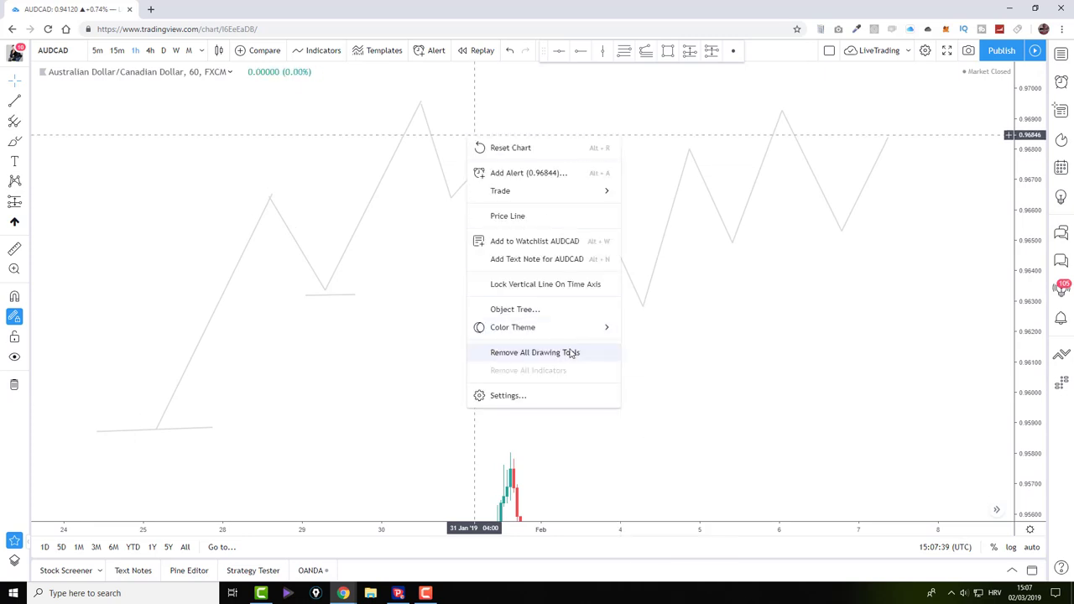
left_click(570, 352)
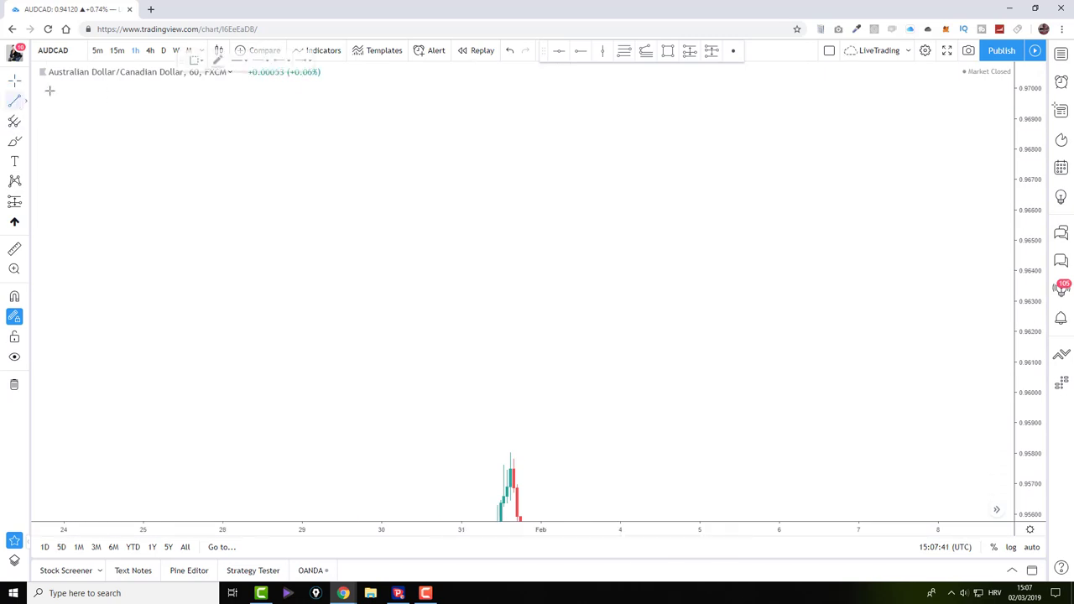
Step: Sketch black trend-line legs from about 0.9599 on 25 January to 0.9640, 0.9619, 0.9665 and back to 0.9640
left_click(216, 62)
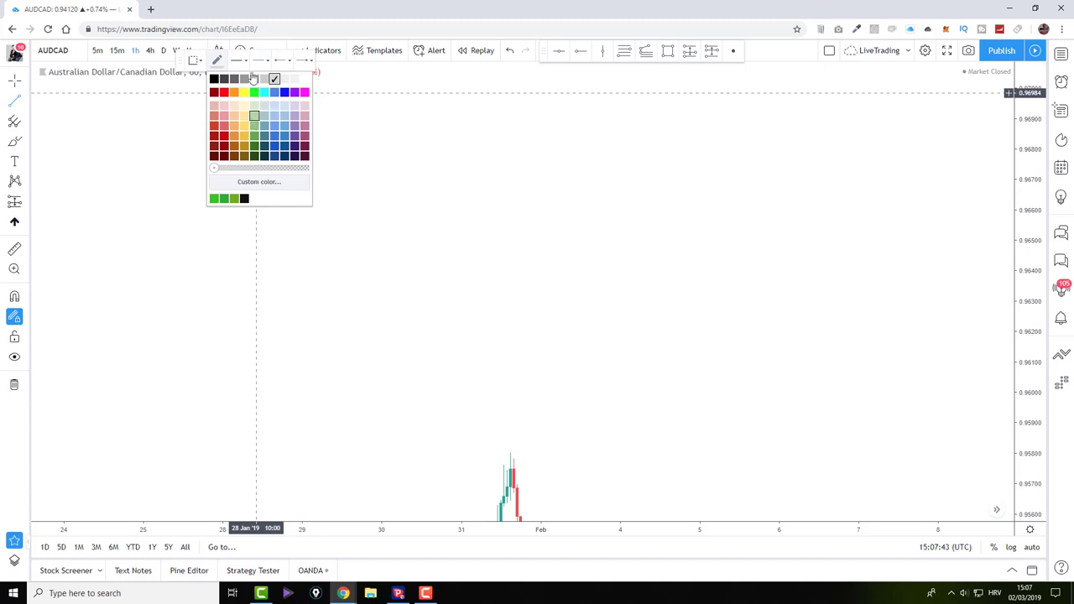
left_click(215, 79)
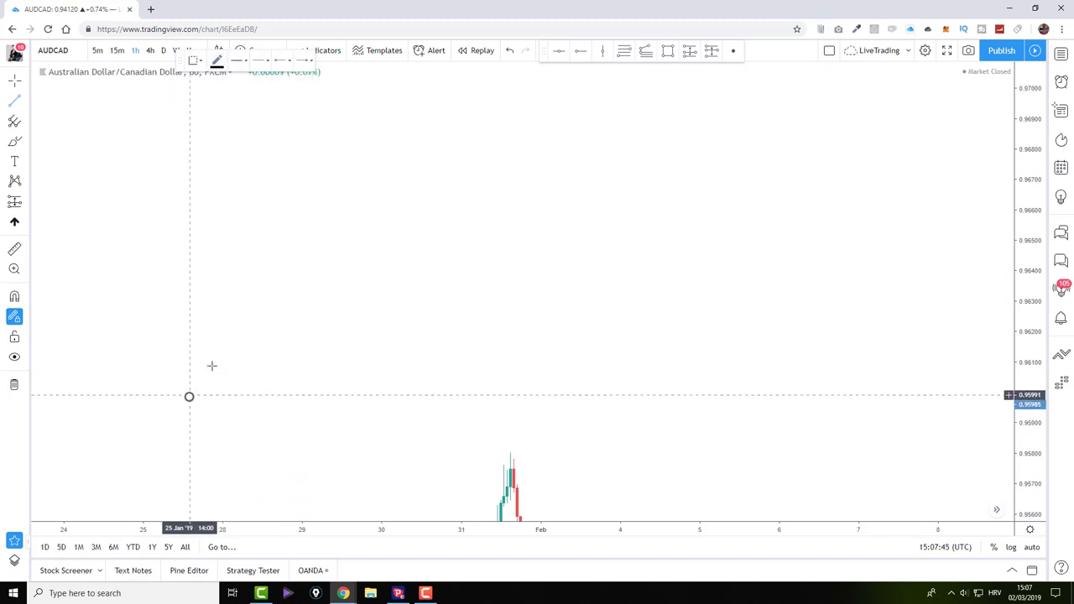
left_click(189, 395)
left_click(252, 271)
left_click(292, 334)
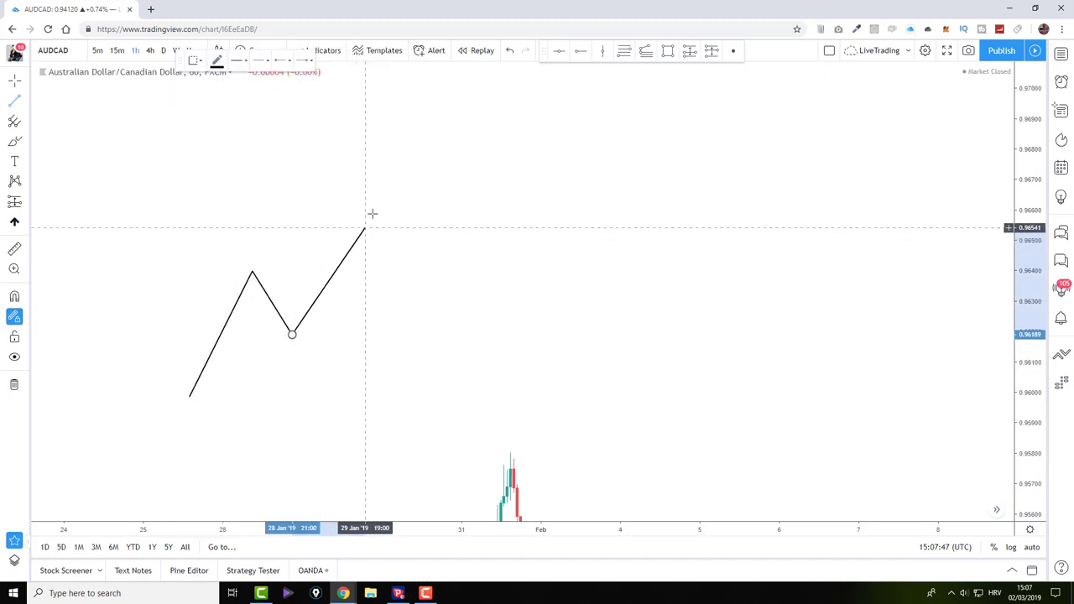
double_click(381, 194)
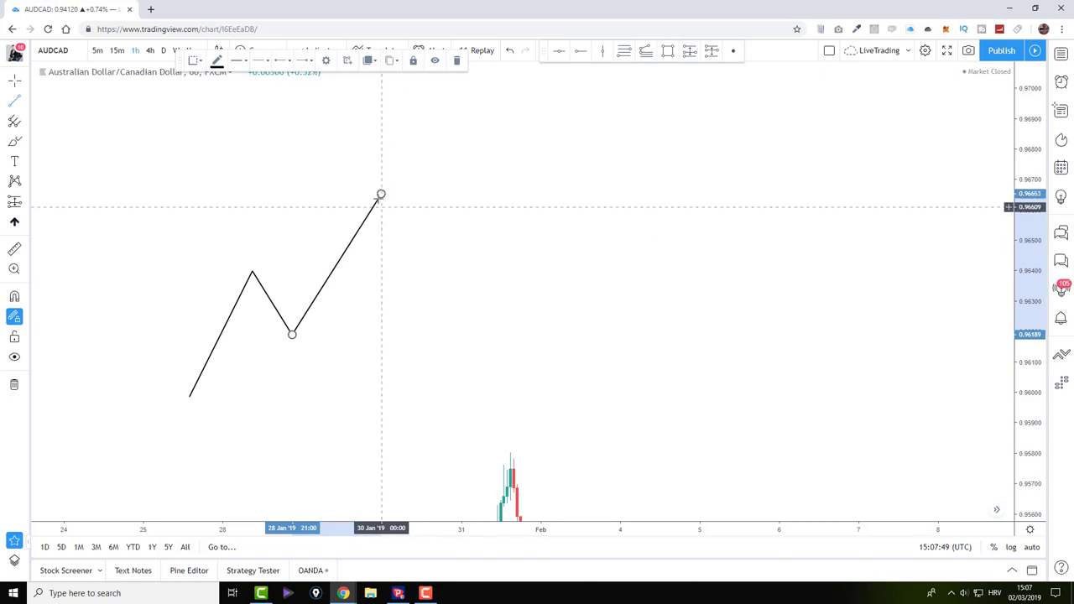
left_click(381, 198)
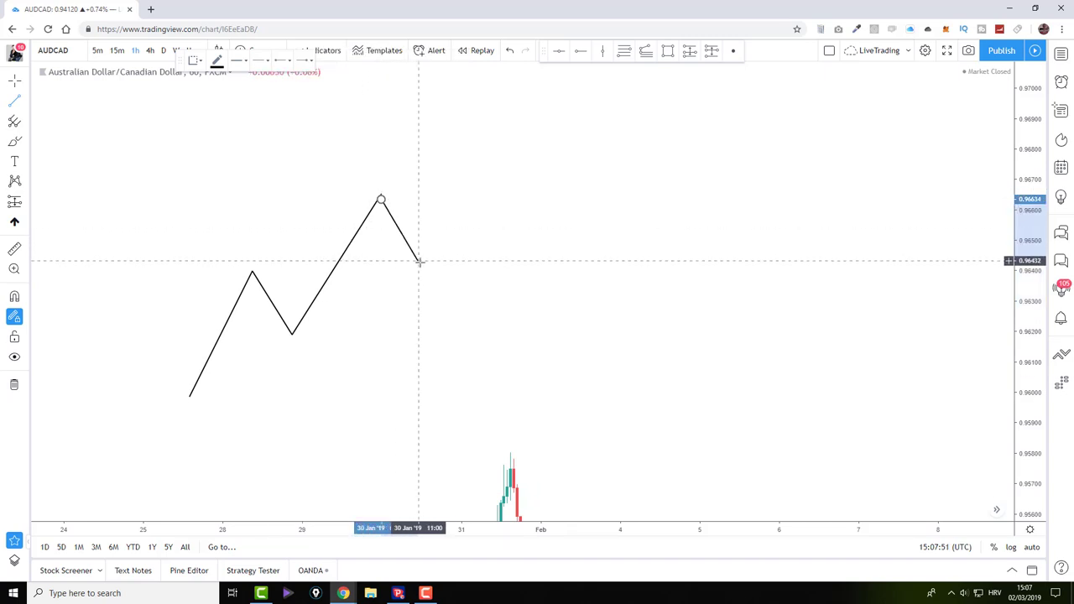
double_click(424, 271)
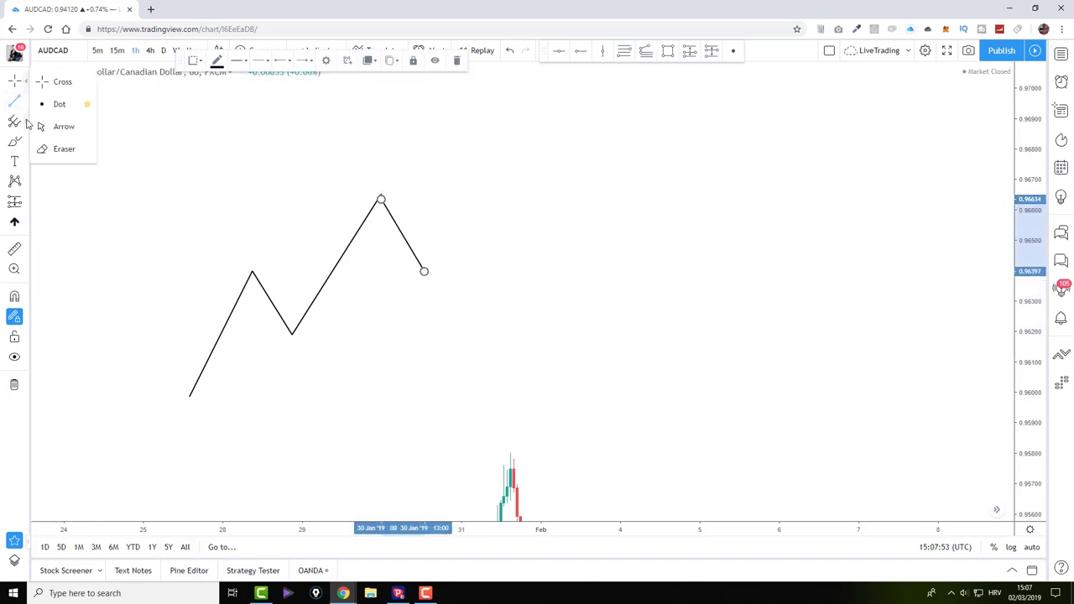
Step: Add short marker lines below the starting low, above the first high, below the pullback low and above the peak
left_click(172, 414)
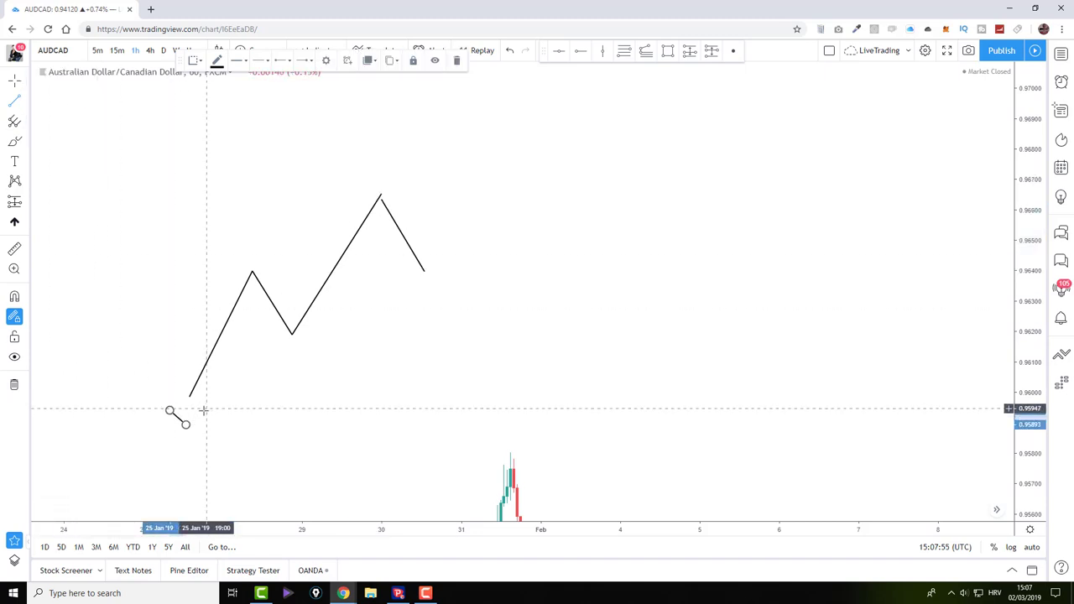
left_click_drag(236, 265, 265, 265)
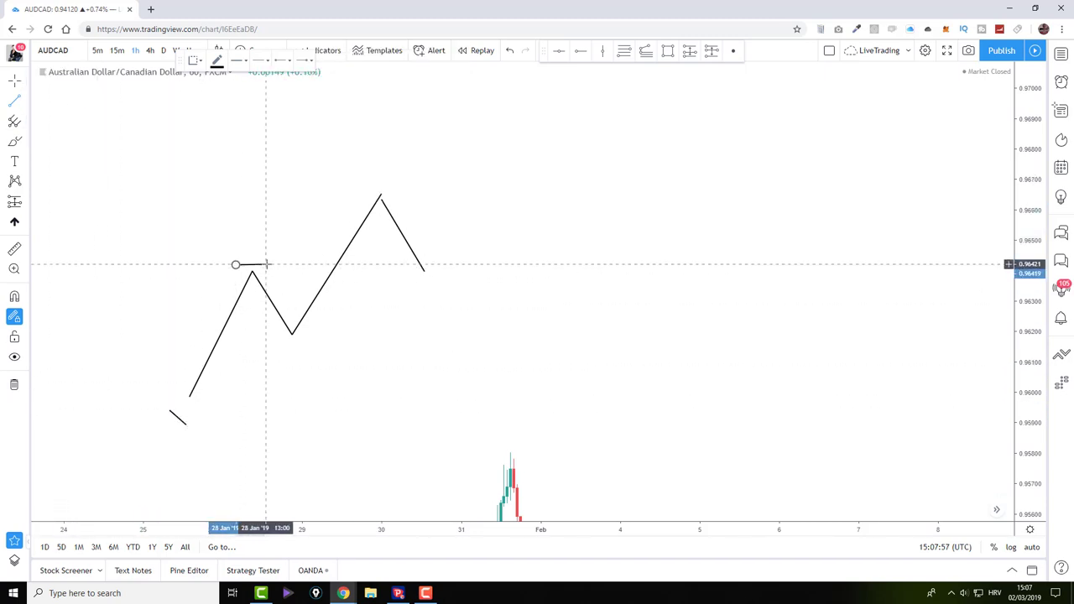
left_click_drag(275, 340, 308, 340)
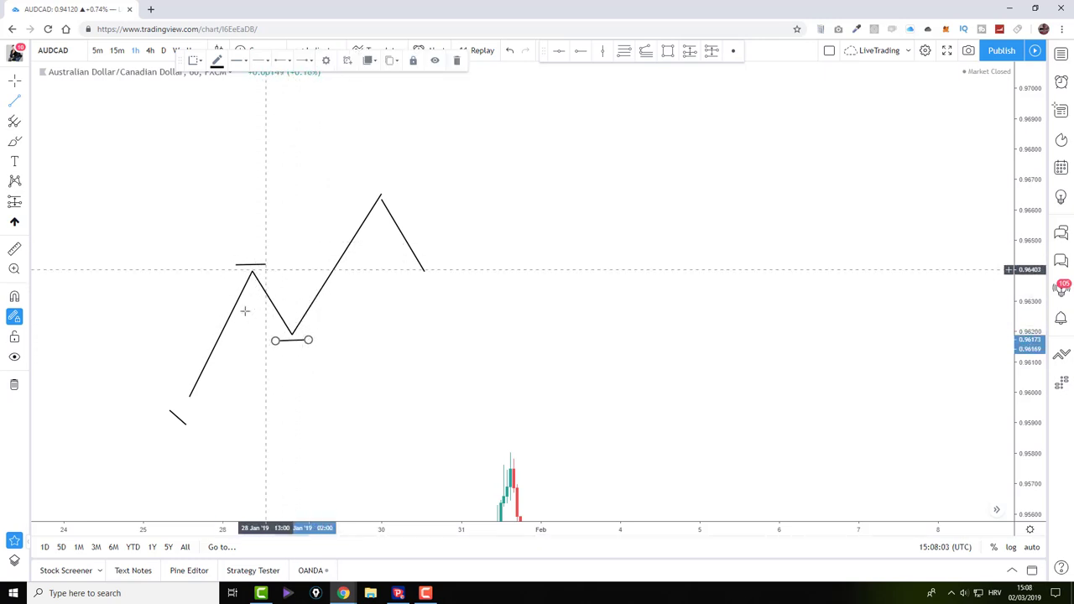
left_click_drag(367, 190, 399, 190)
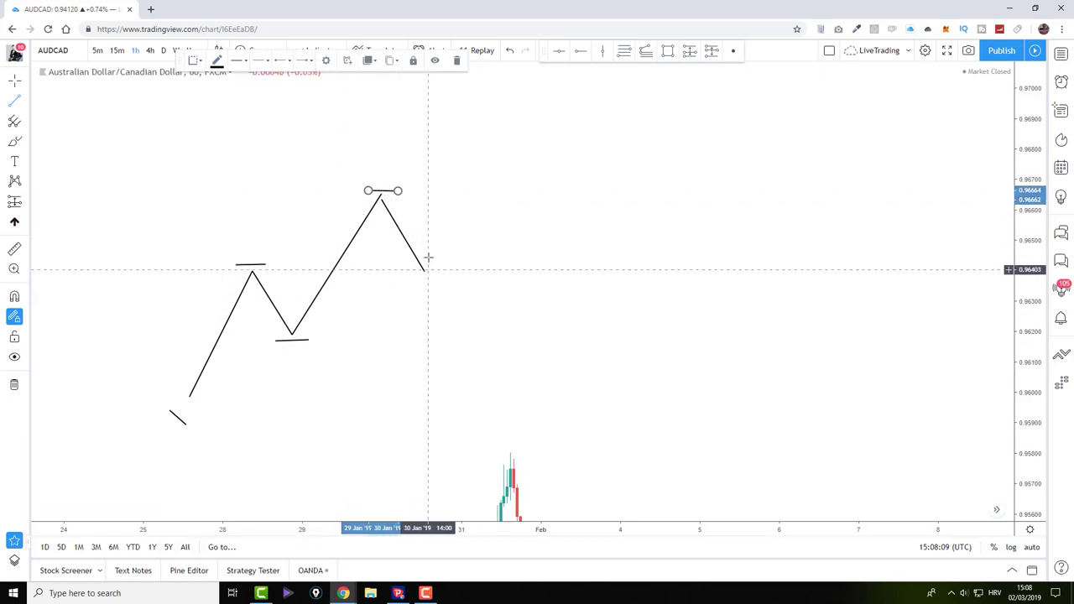
Step: Extend the swing from the last low with a leg up to about 0.9665 and one down to about 0.9653
left_click_drag(425, 269, 450, 194)
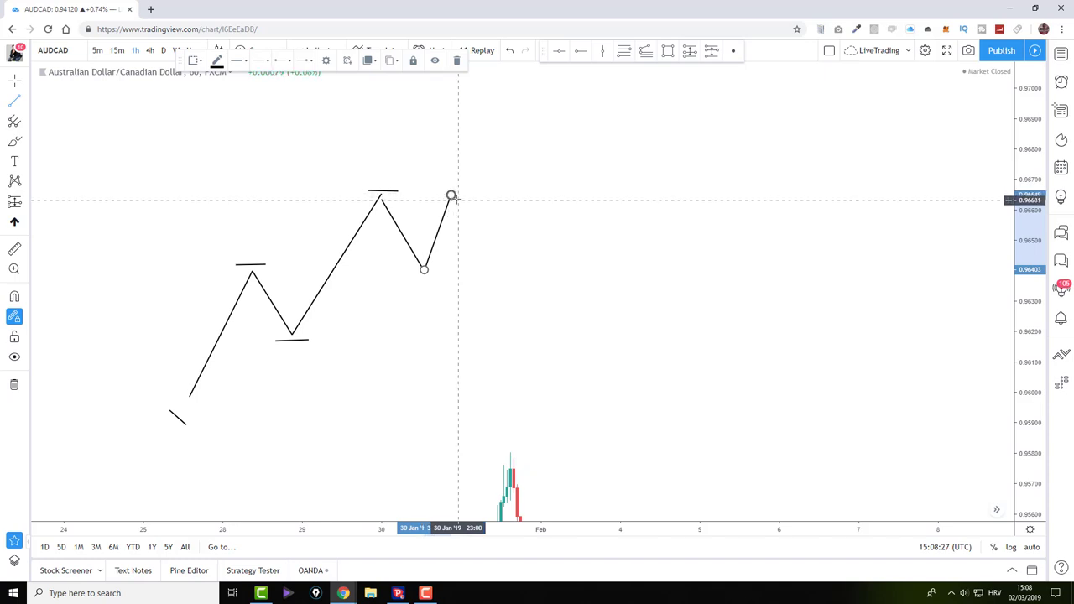
left_click(453, 194)
double_click(475, 230)
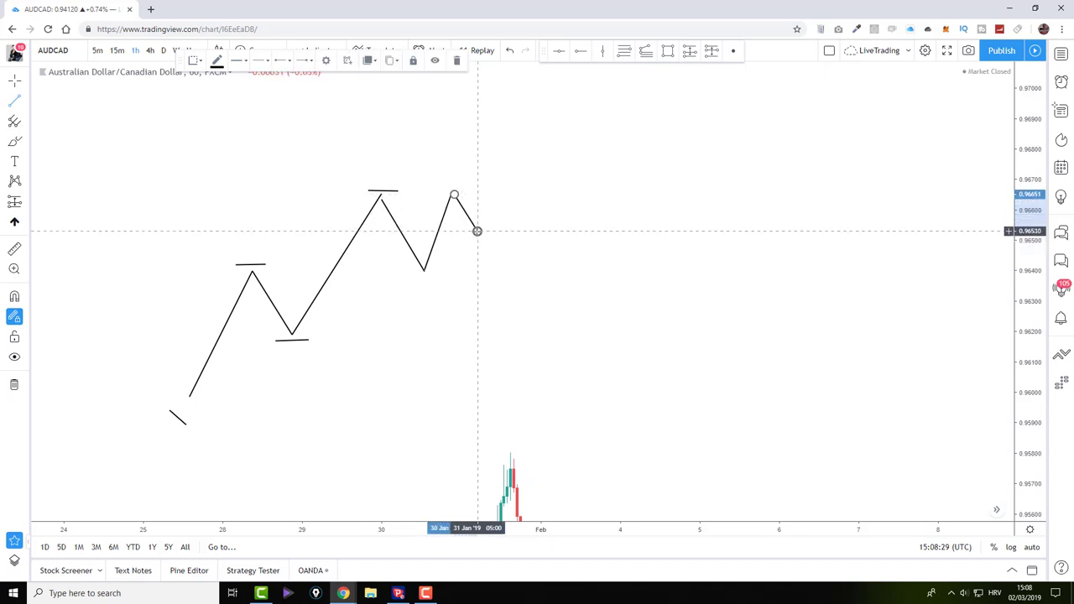
left_click(513, 220)
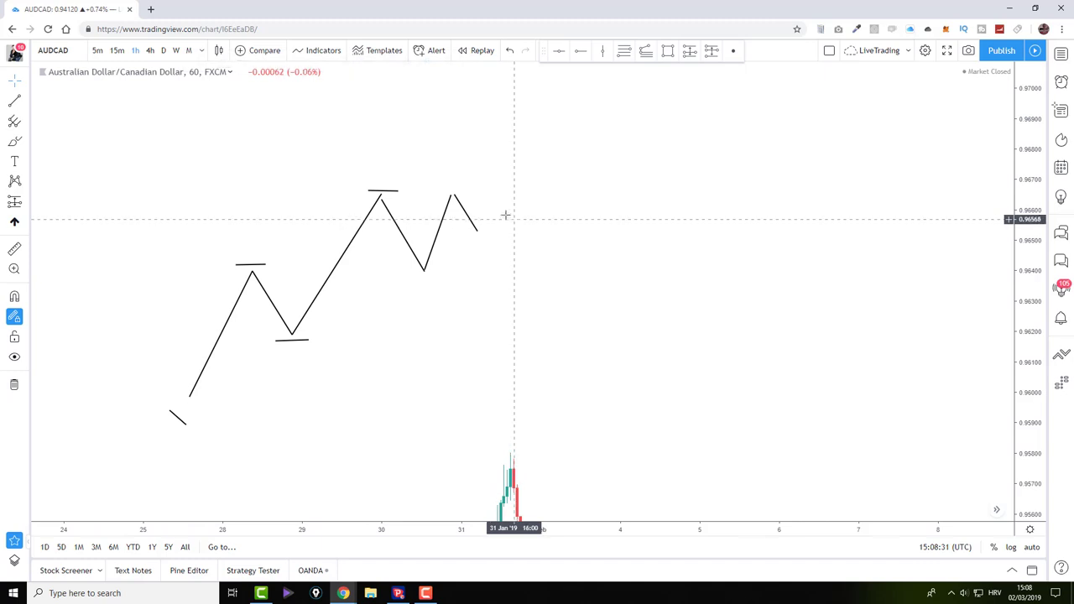
Step: Join the two legs at the last high and level the short line under the starting low at about 0.9593
mouse_move(454, 195)
left_mouse_down()
mouse_move(450, 203)
mouse_move(454, 194)
left_mouse_up()
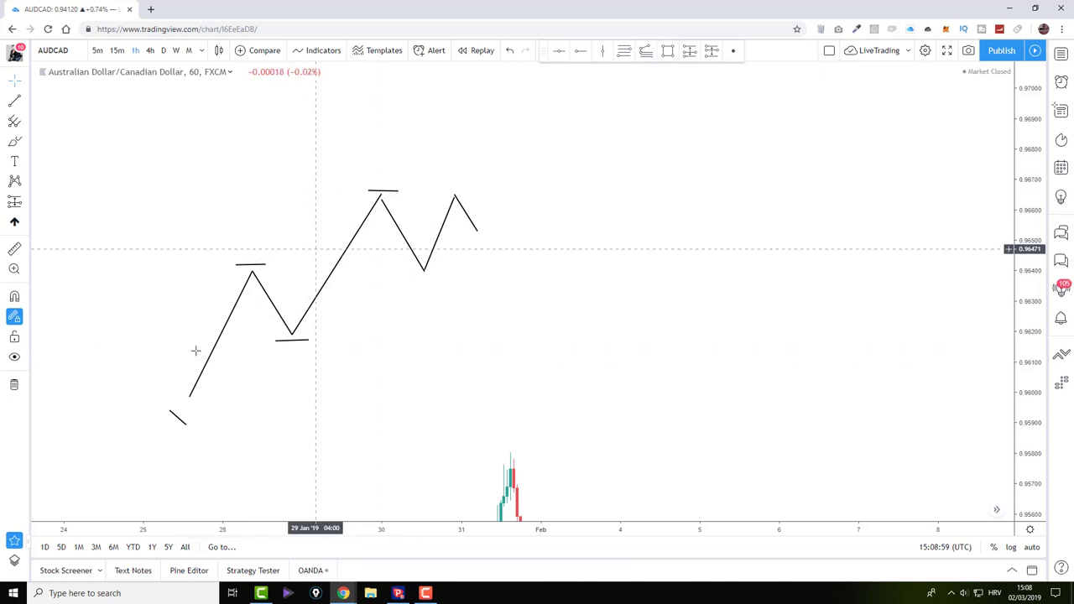
left_click_drag(186, 424, 222, 411)
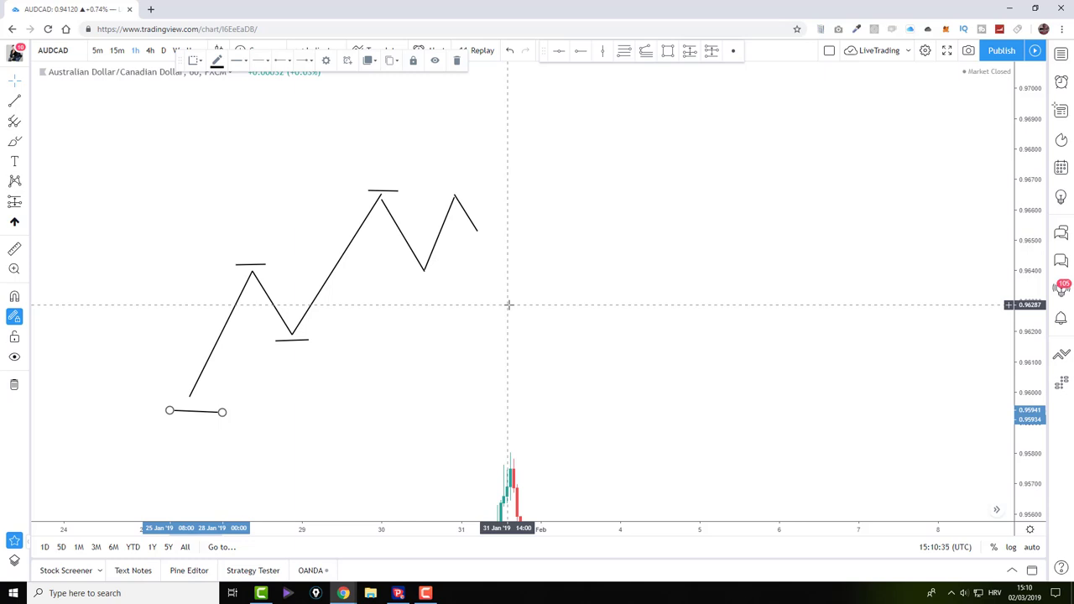
Step: Remove all drawings from the chart
right_click(521, 310)
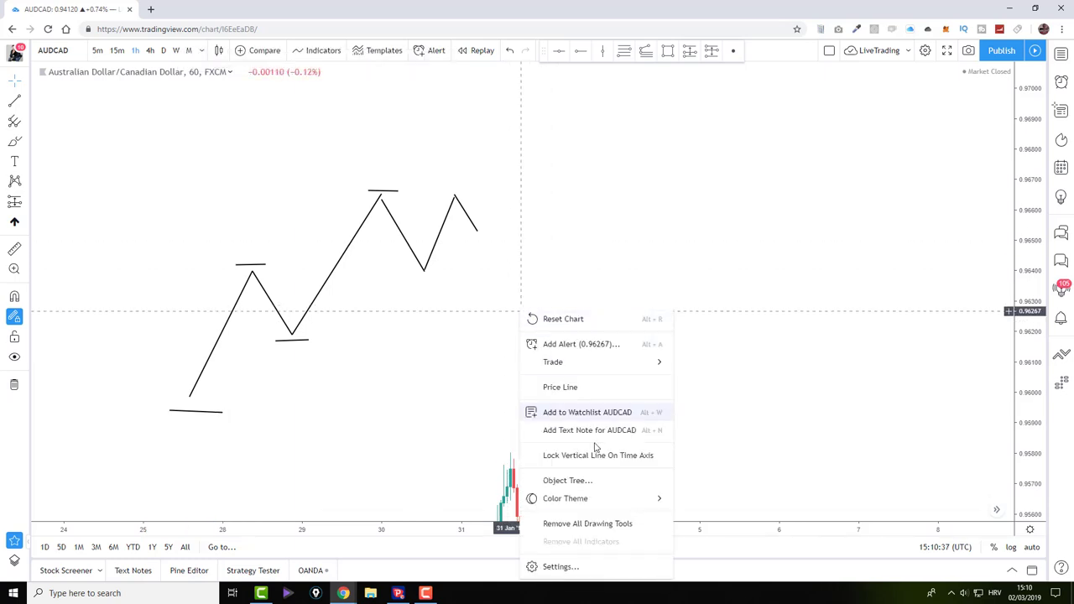
left_click(601, 524)
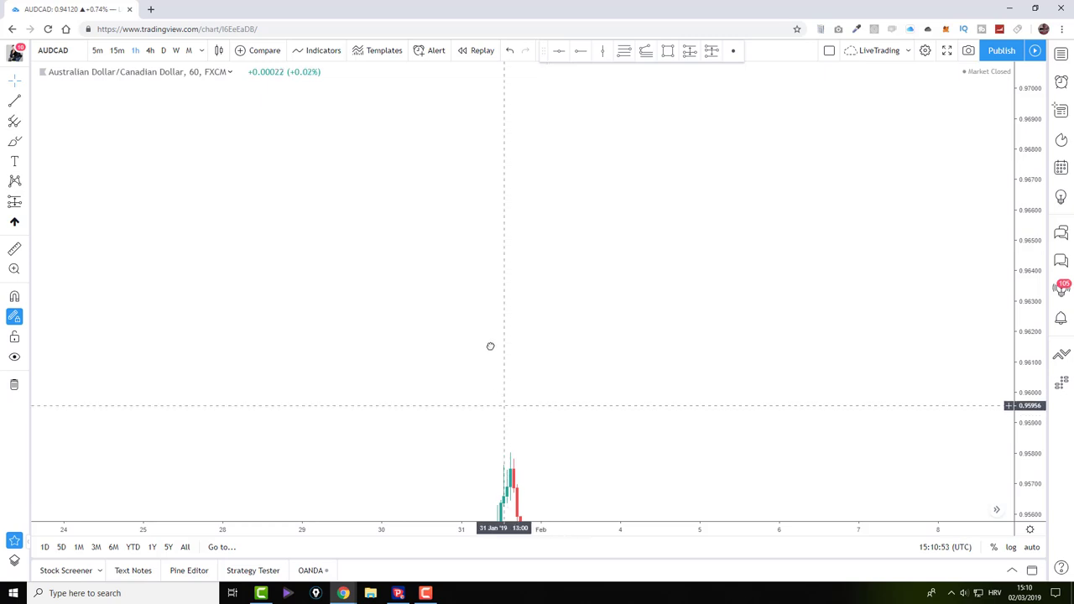
Step: Draw a short marker line at the 25 January low and a trend-line leg from about 0.9452 up to 0.9524 on 28 January
left_click_drag(494, 361, 475, 266)
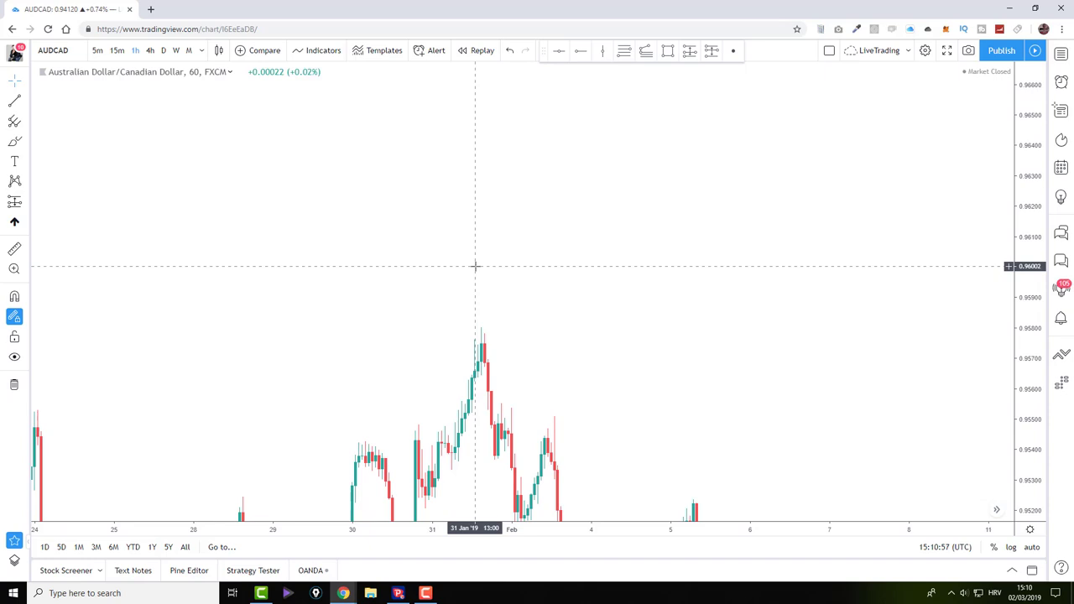
left_click_drag(475, 266, 672, 252)
left_click_drag(1030, 323, 1030, 361)
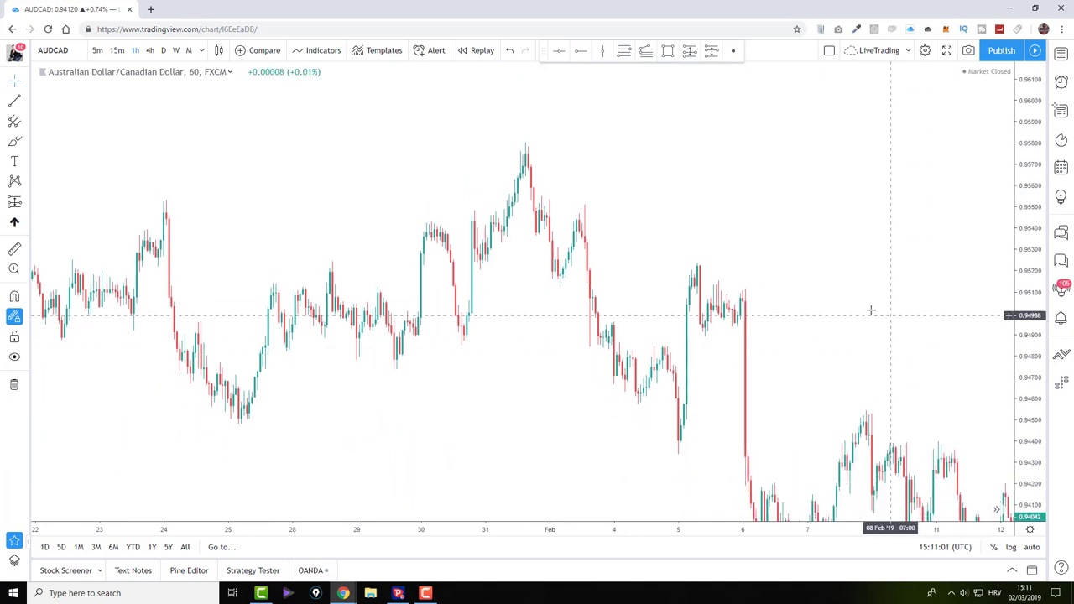
left_click_drag(881, 311, 775, 320)
left_click(14, 100)
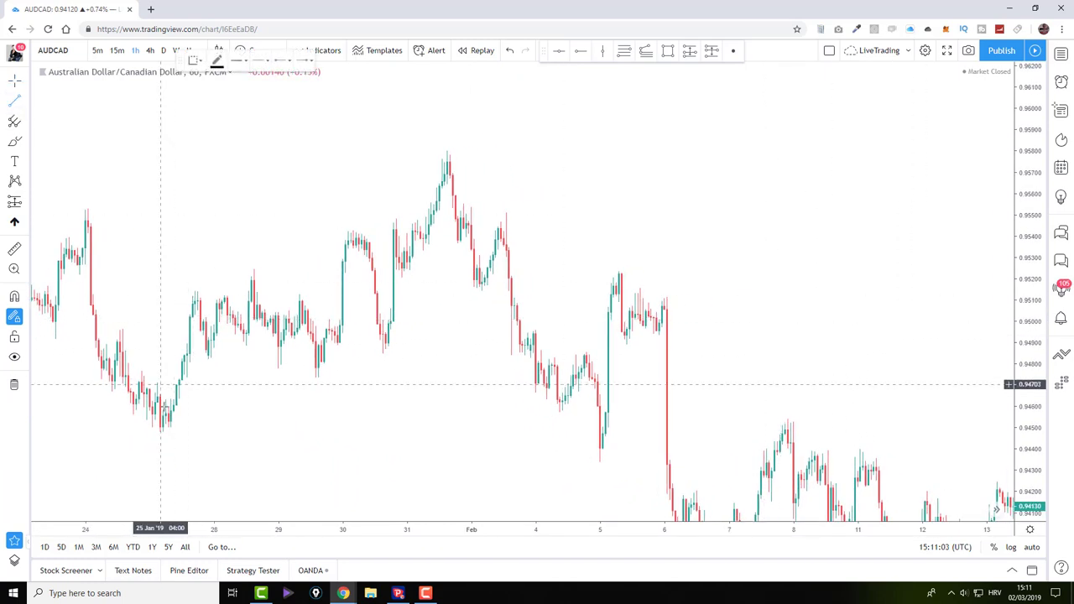
left_click(129, 420)
left_click(203, 419)
left_click(160, 422)
left_click(251, 271)
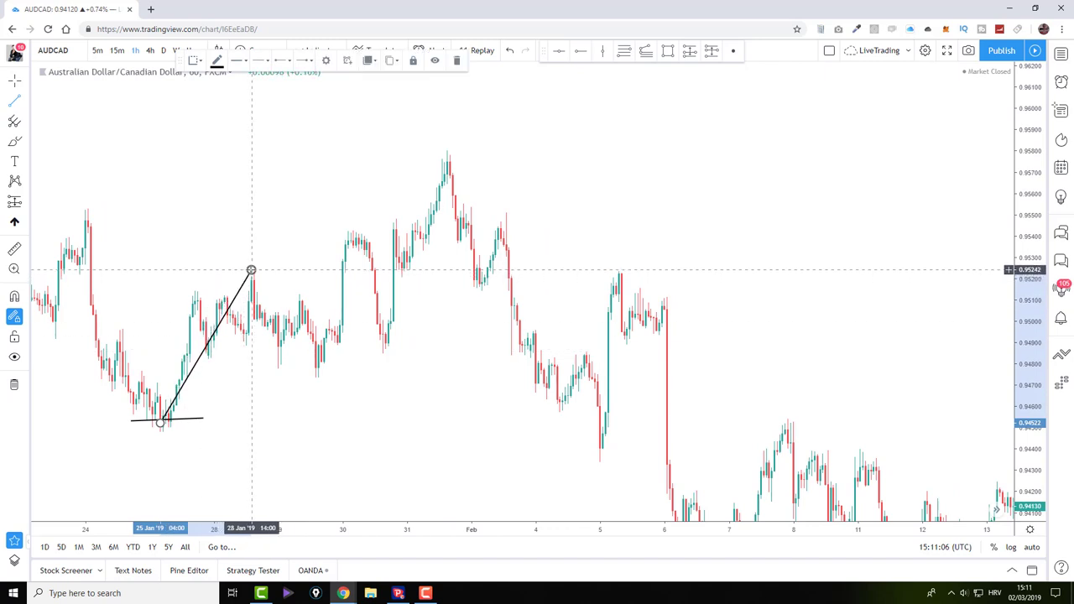
Step: Continue the uptrend legs to about 0.9477, 0.9541, 0.9488 and the 31 January peak at 0.9576, adding a short marker under the last low
left_click(315, 370)
left_click(351, 235)
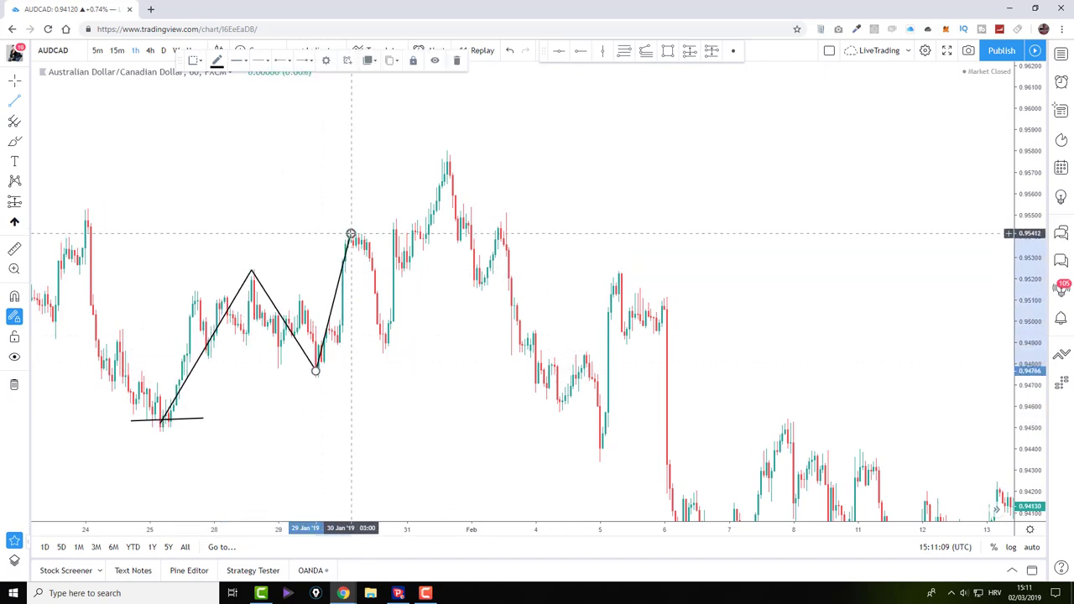
left_click(387, 345)
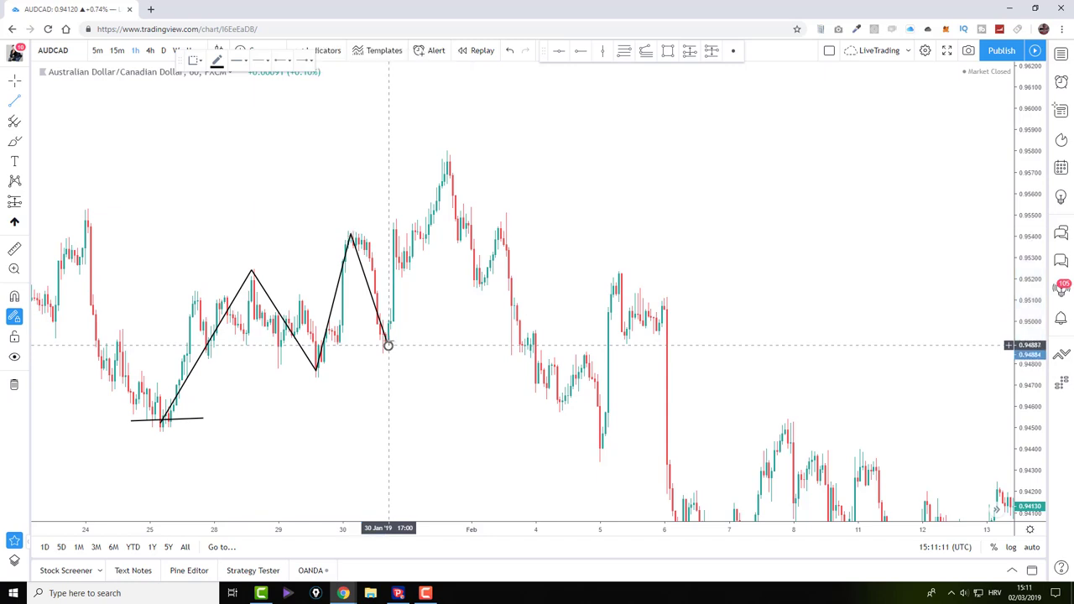
left_click(444, 160)
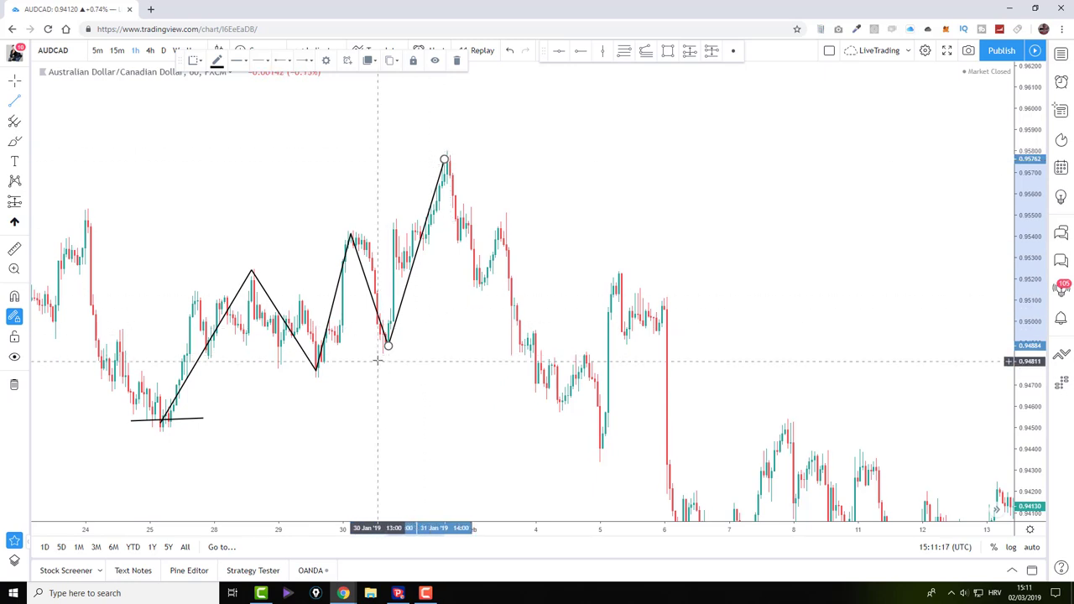
left_click_drag(375, 353, 417, 349)
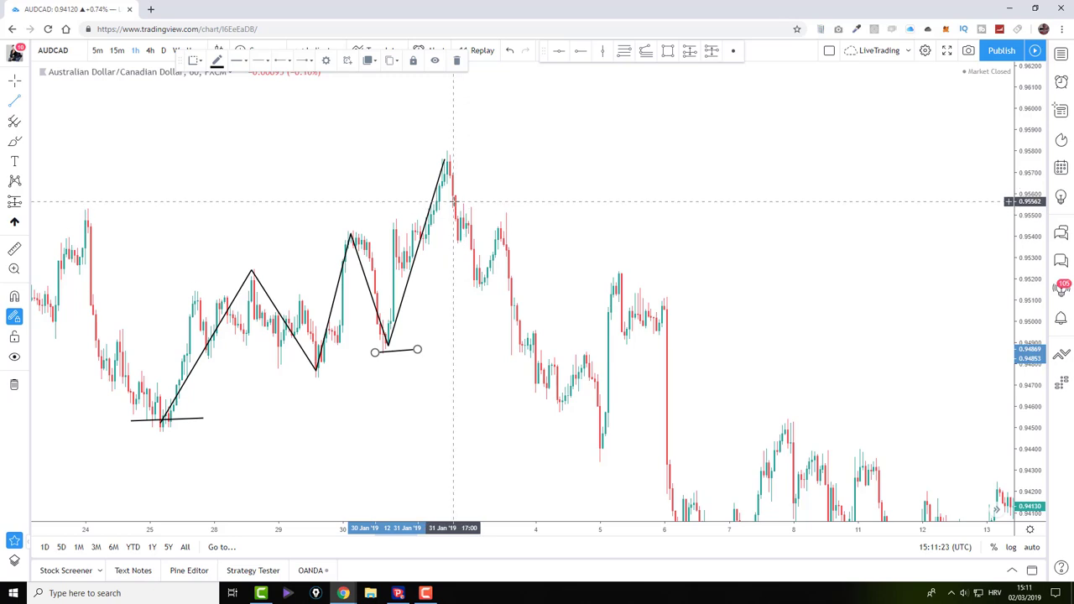
Step: Trace legs from the 31 January peak down to about 0.9514, up to 0.9547 and down to 0.9486 on 1 February
left_click(446, 160)
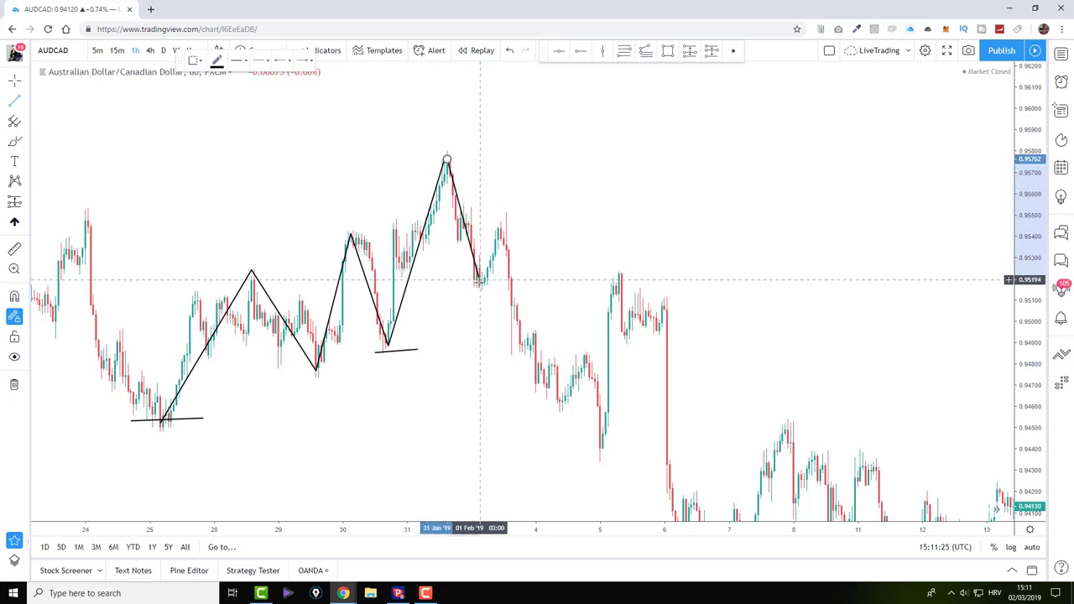
left_click(478, 289)
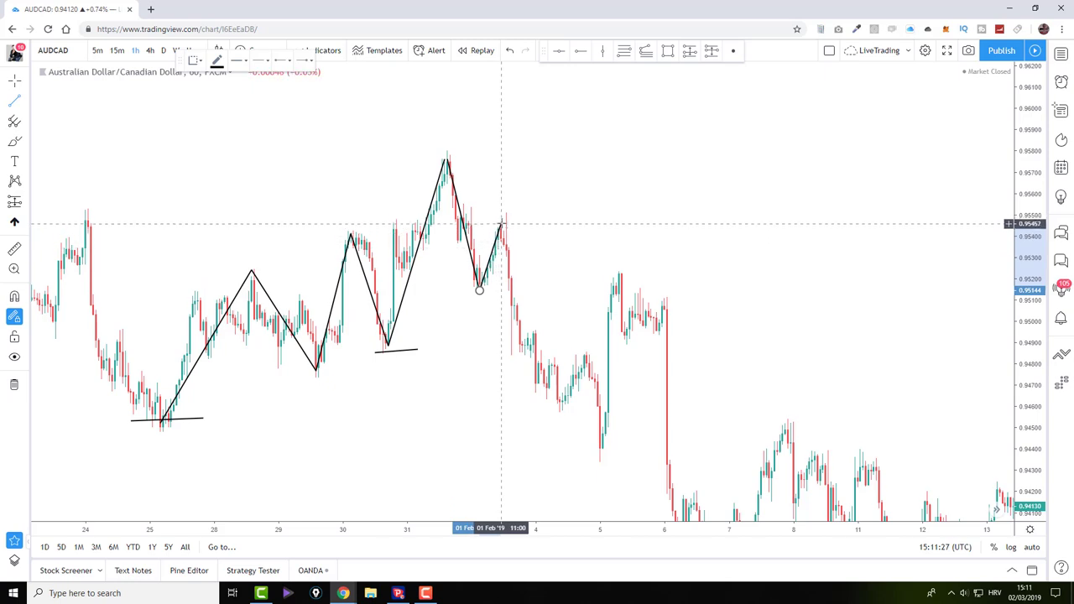
left_click(503, 222)
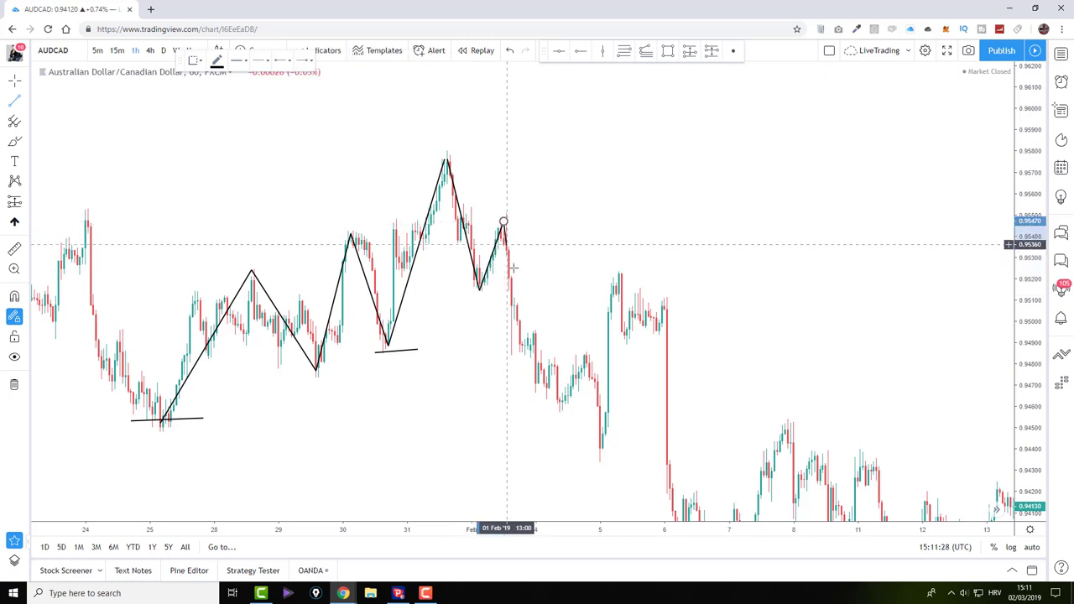
double_click(510, 350)
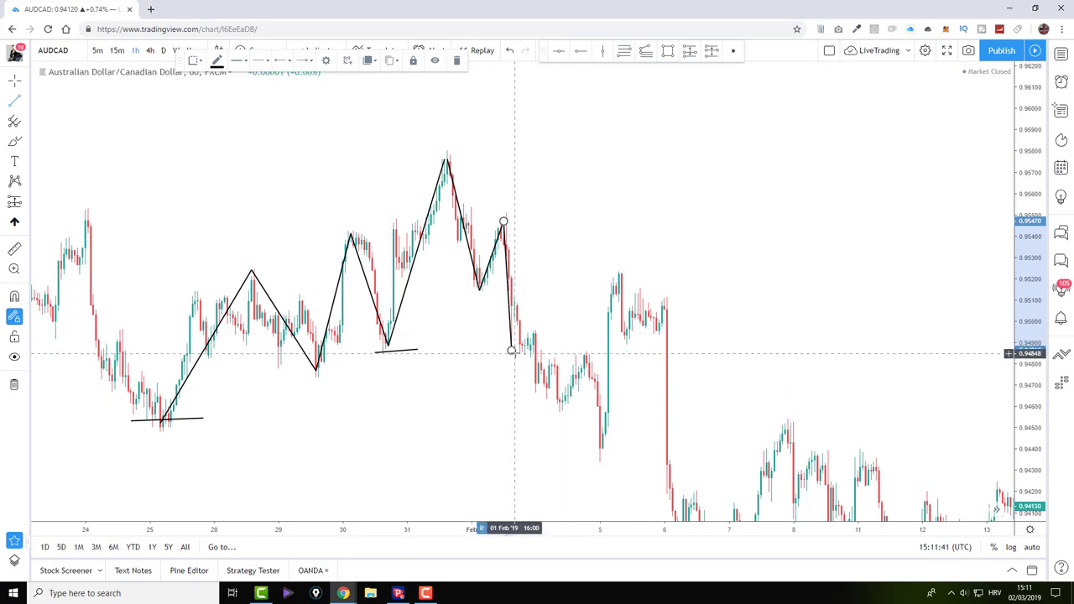
Step: Trace longer legs from the 1 February high to about 0.9460, up to 0.9484 and down to 0.9436 on 5 February
left_click(501, 226)
left_click(557, 406)
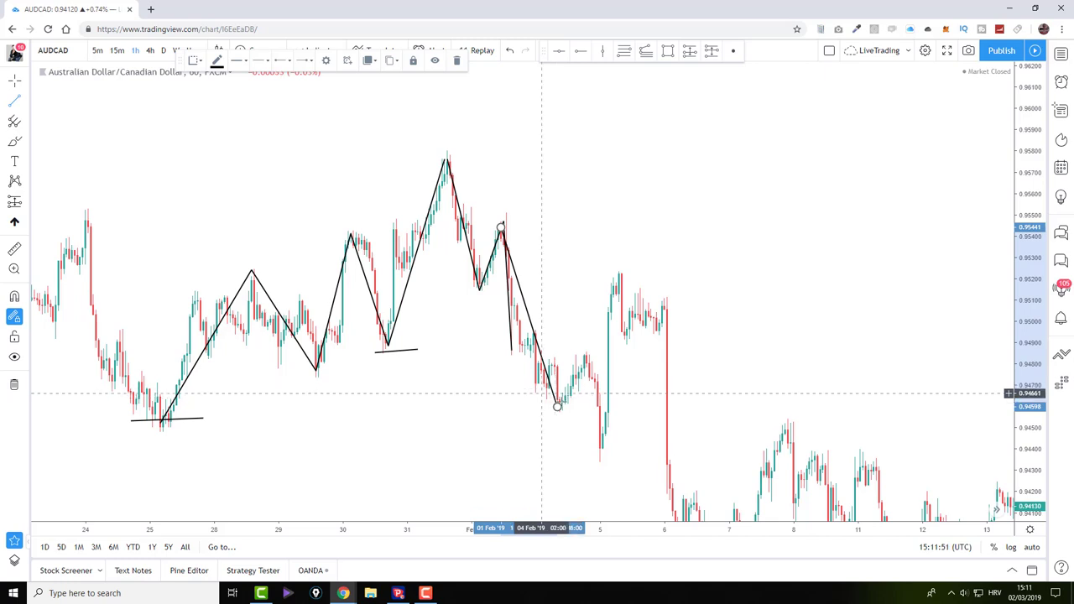
left_click(556, 406)
left_click(585, 357)
left_click(599, 457)
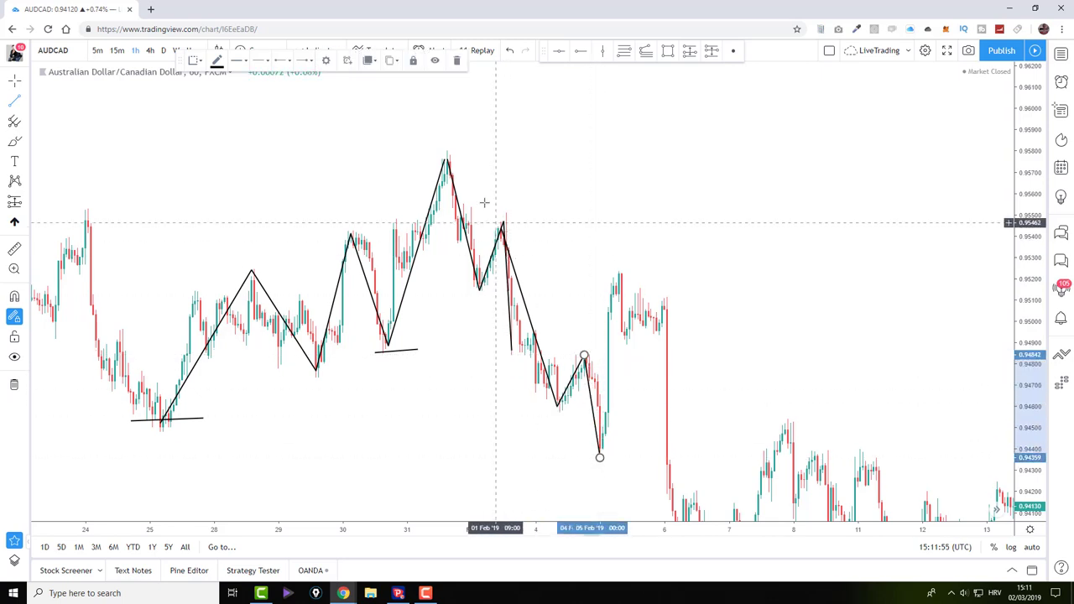
Step: Sketch a simplified decline from the peak to about 0.9456, 0.9485 and 0.9435, plus a rising leg to 0.9519 on 5 February
left_click(546, 415)
left_click(579, 353)
left_click(597, 457)
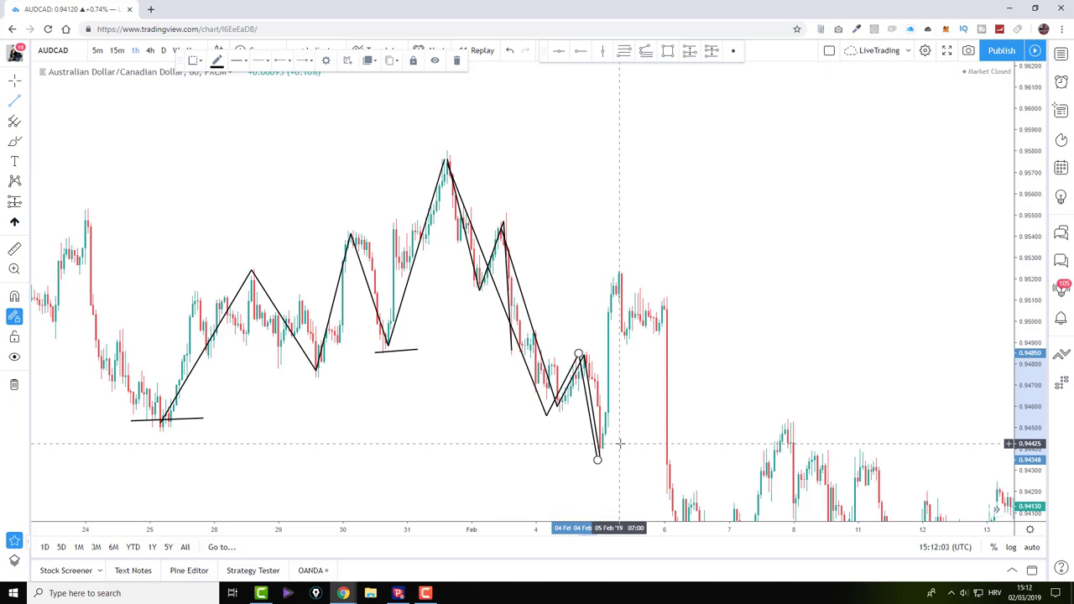
left_click(602, 457)
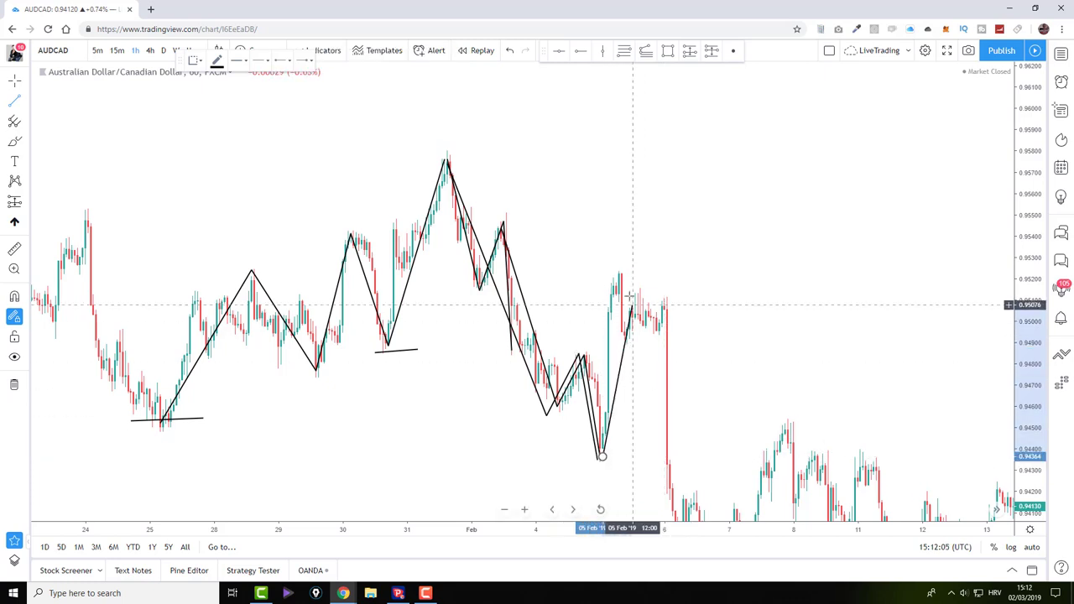
left_click(626, 281)
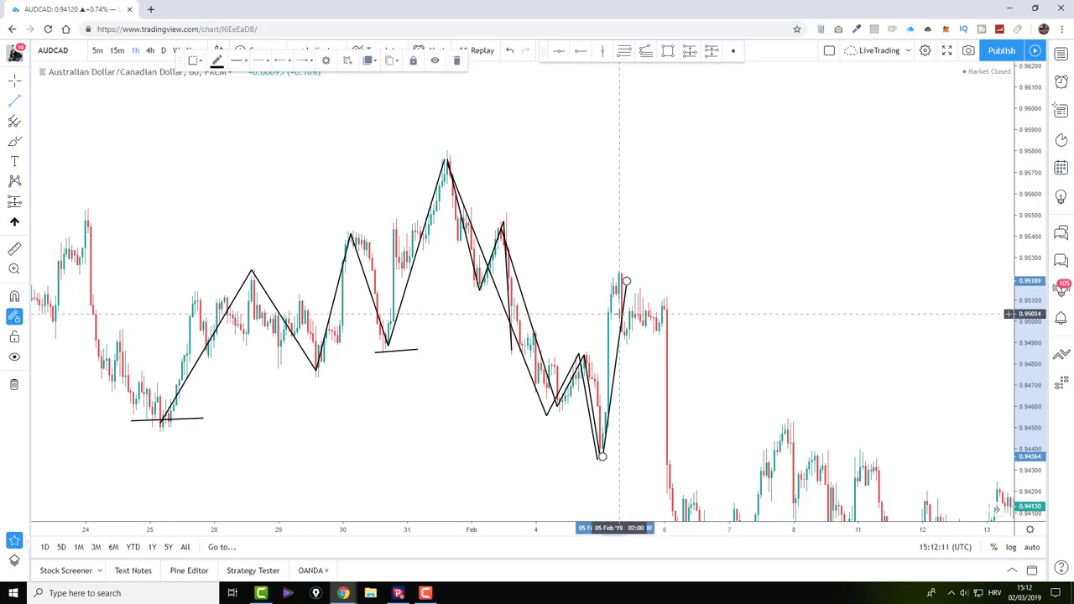
Step: Trace legs from about 0.9524 on 5 February down to 0.9393, up to 0.9419 and down to 0.9382
left_click_drag(238, 162, 102, 110)
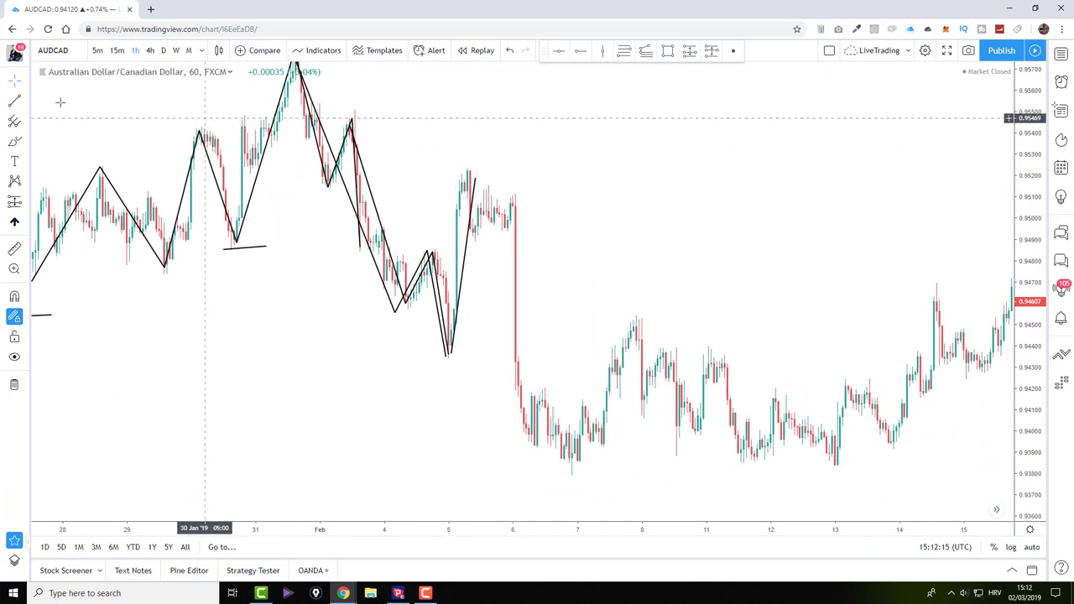
left_click(458, 168)
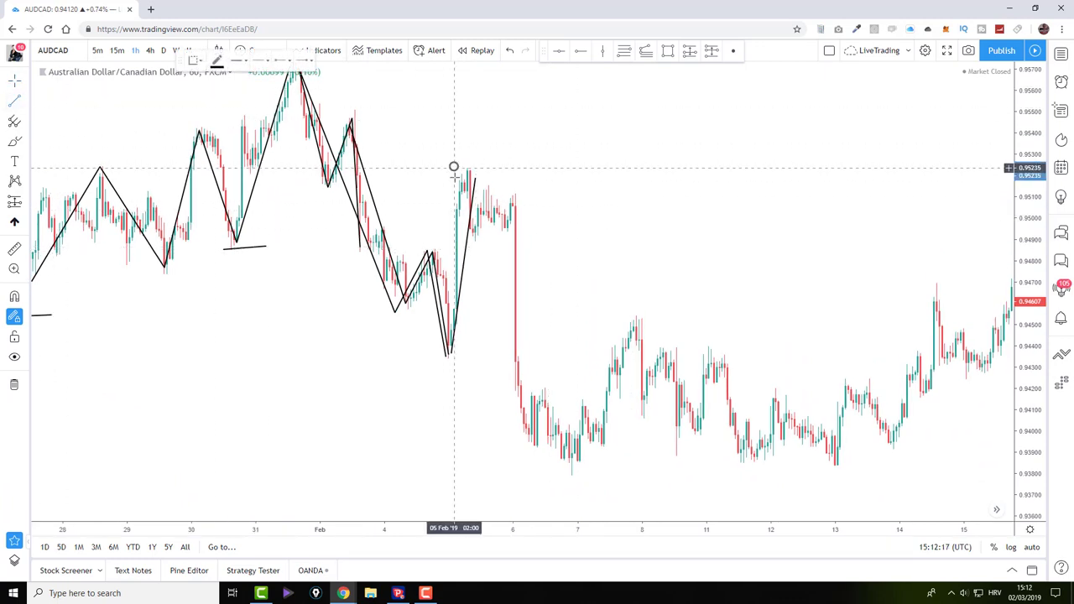
left_click(534, 444)
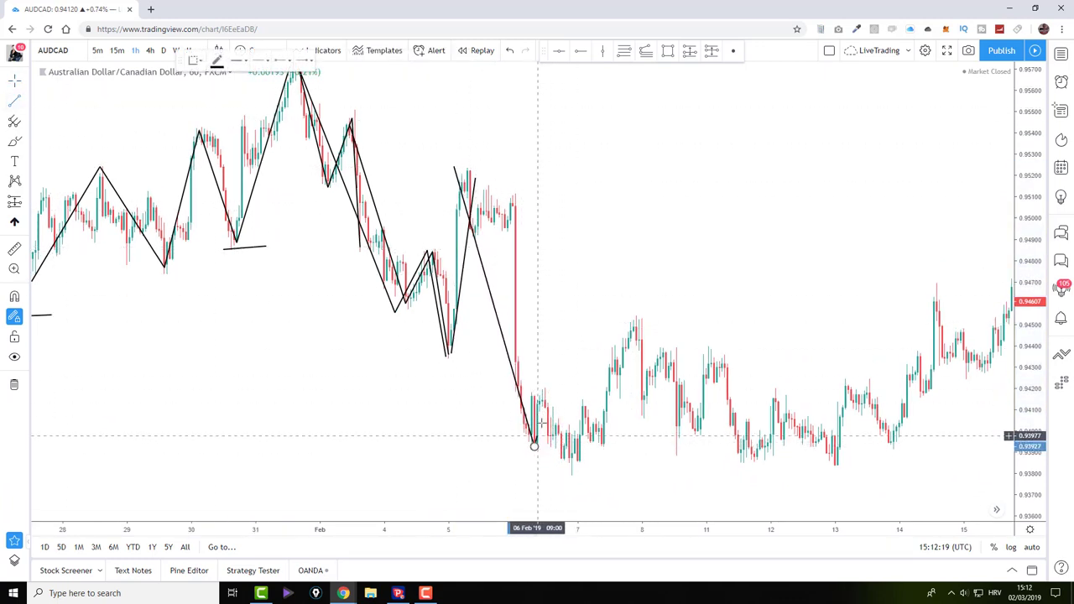
left_click(545, 390)
left_click(577, 468)
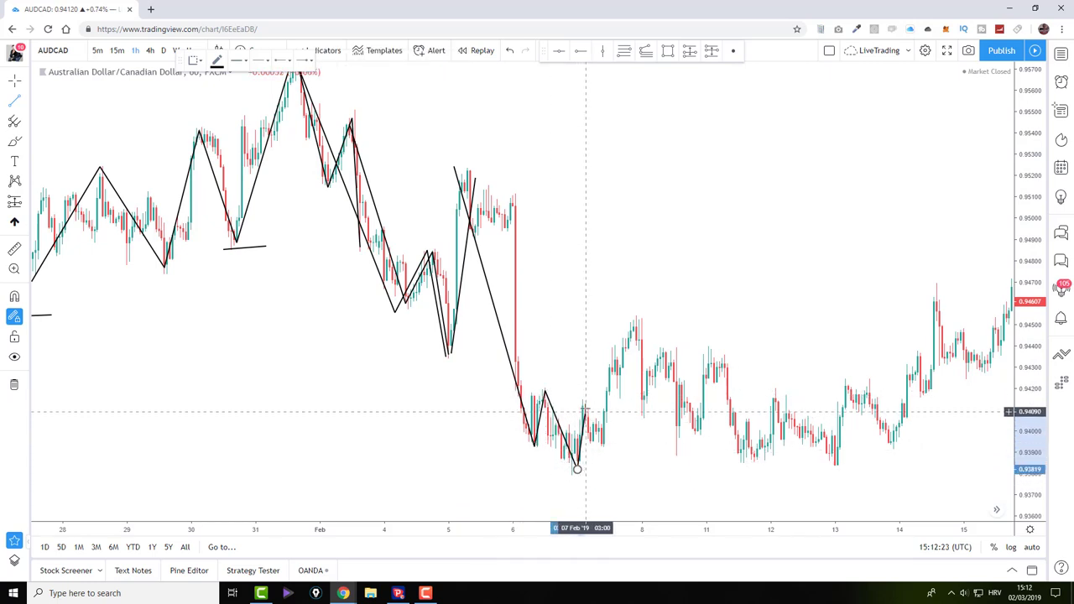
Step: Extend the swings to about 0.9414, 0.9393 and 0.9450 on 7 February, and link the two small highs with a line
left_click(583, 401)
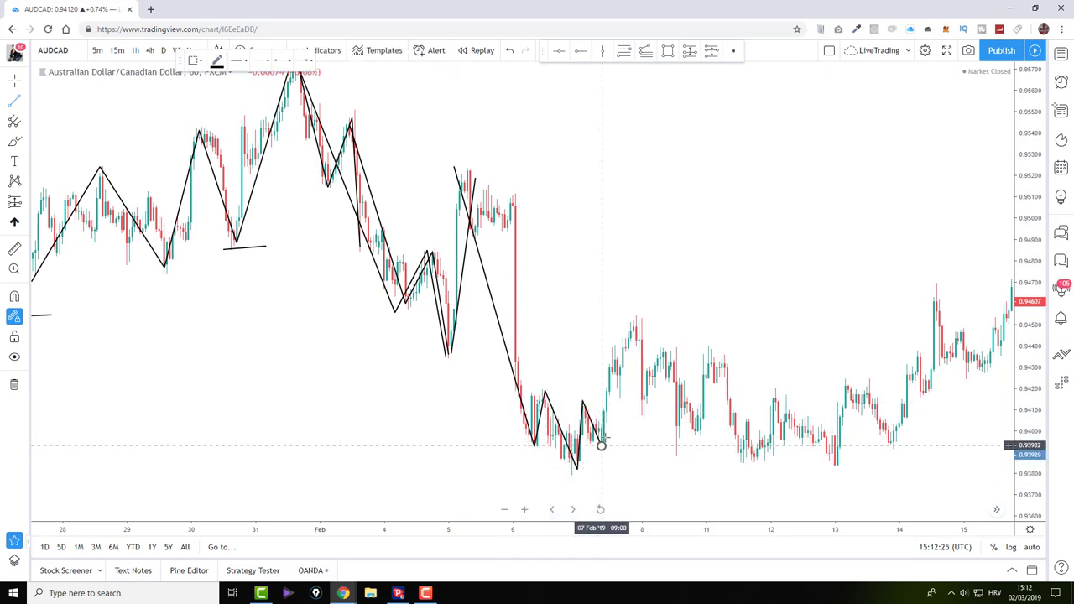
left_click(601, 445)
left_click(630, 324)
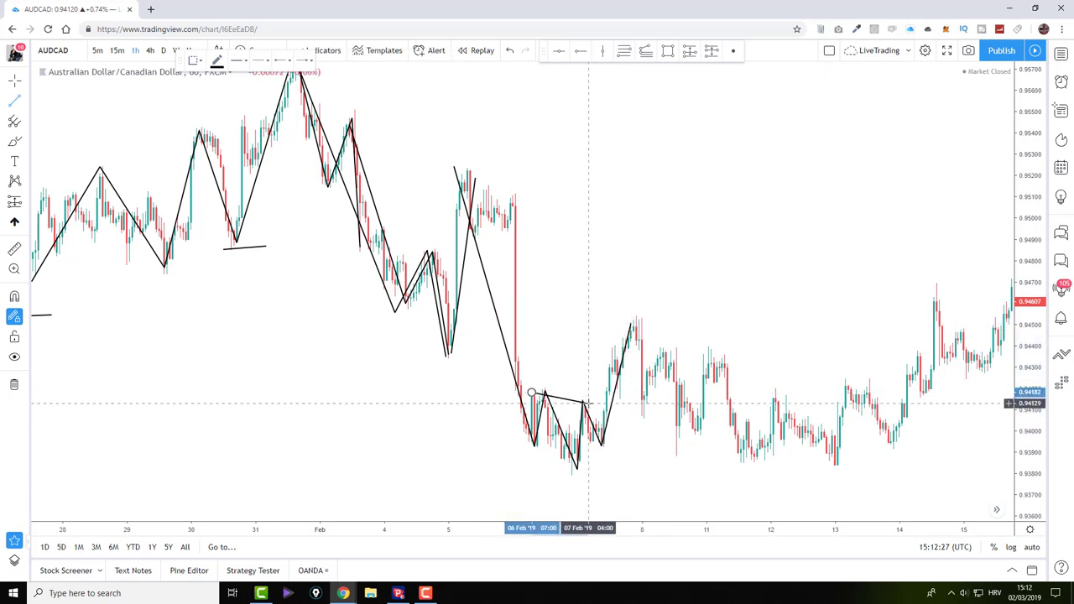
Step: Trace legs from about 0.9453 to 0.9405, 0.9439 and 0.9388 on 8 February, and join the 0.9382 low directly to about 0.9447
left_click(633, 319)
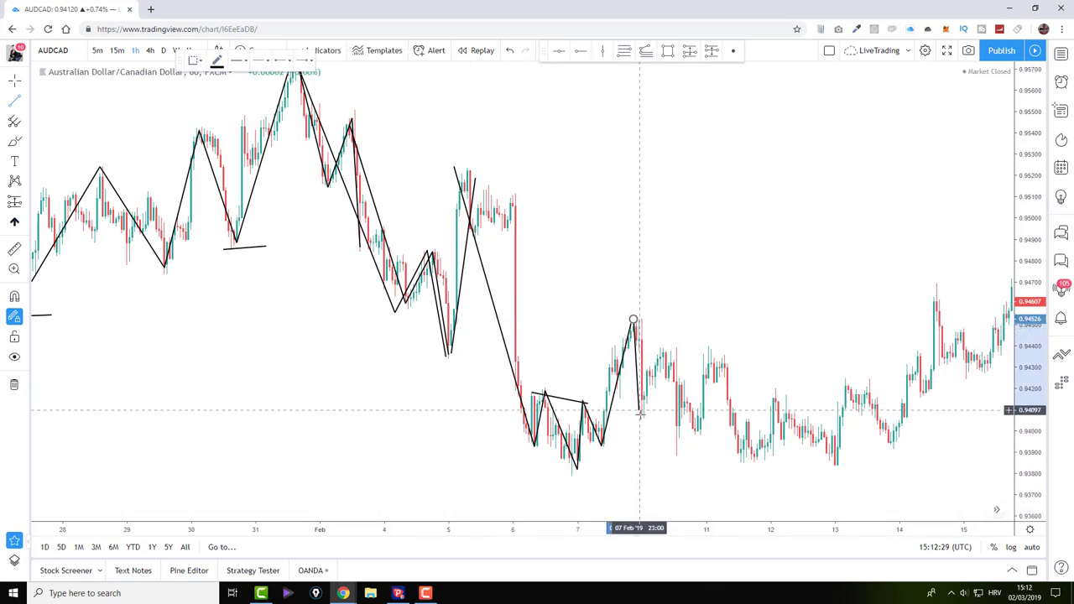
left_click(642, 420)
left_click(642, 415)
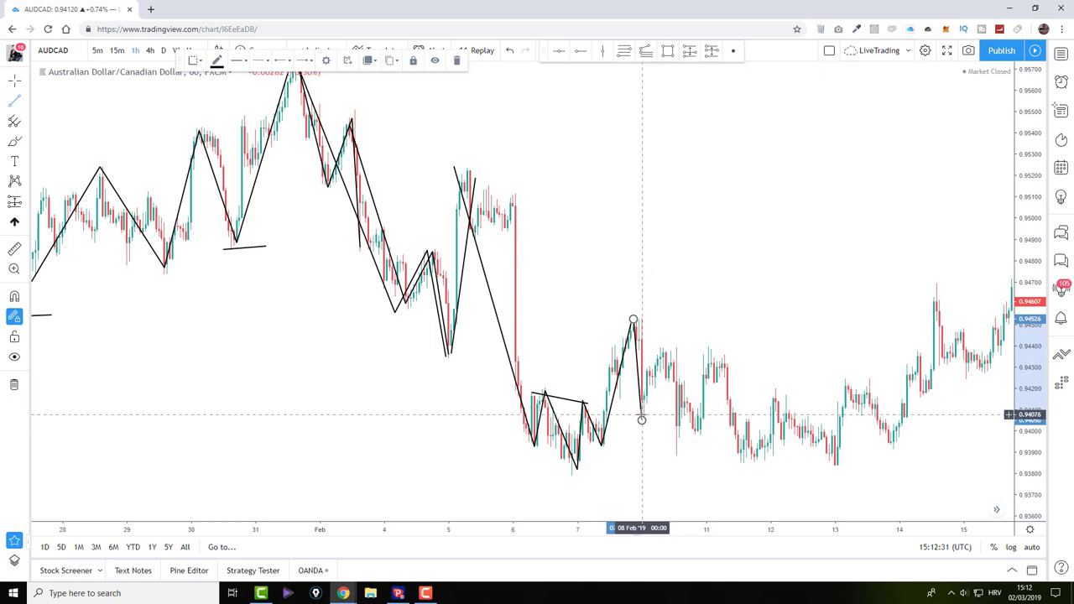
left_click(662, 349)
left_click(678, 455)
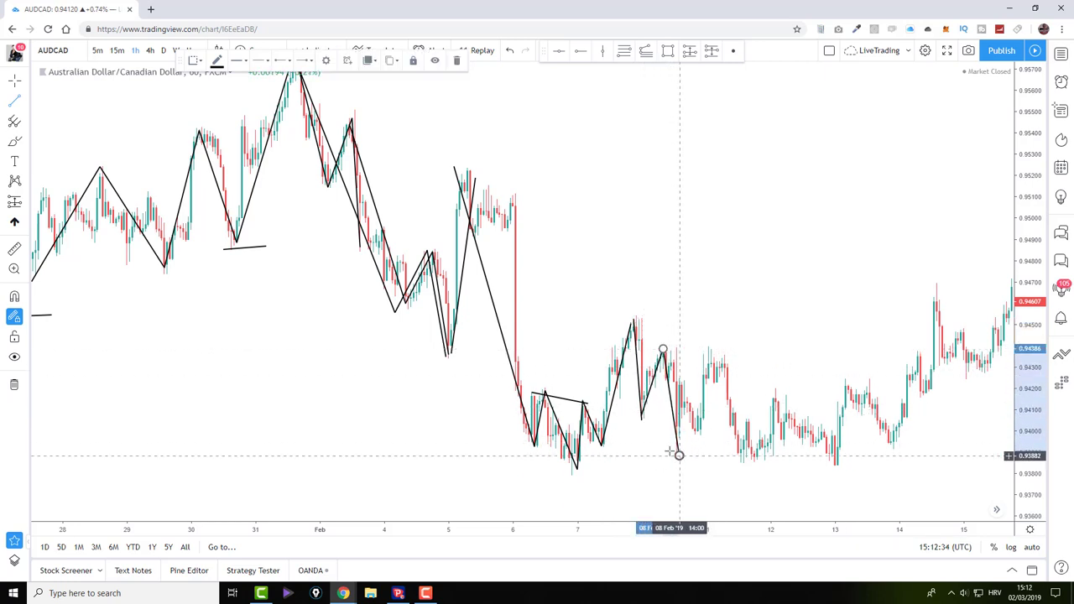
left_click(574, 468)
left_click(625, 330)
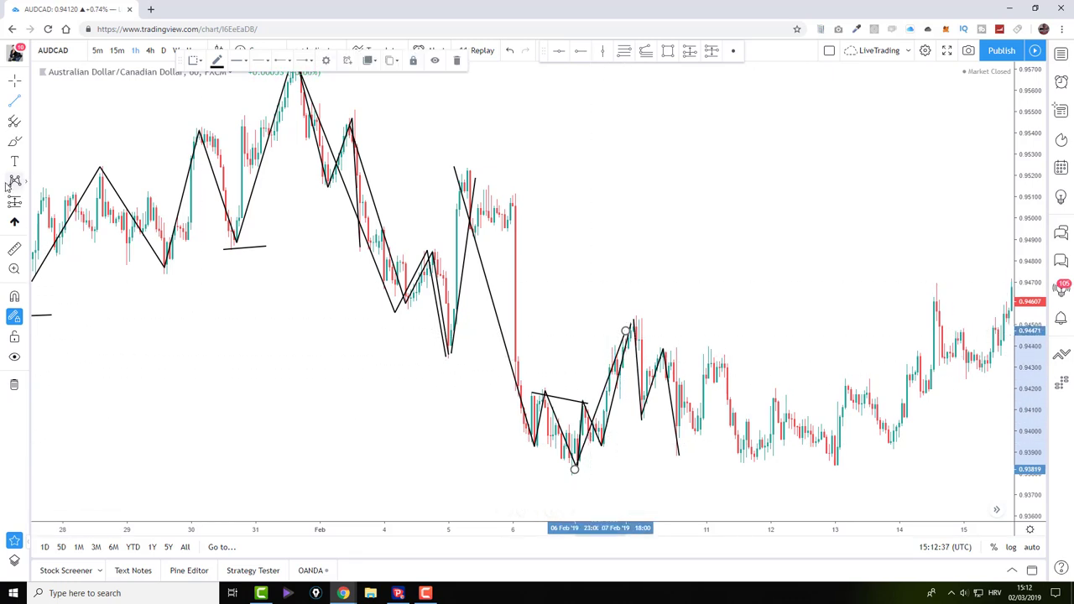
Step: Draw an XABCD pattern over the 6–8 February swings at about 0.9379, 0.9452, 0.9404, 0.9439 and 0.9387
left_click(575, 480)
left_click(636, 319)
left_click(642, 428)
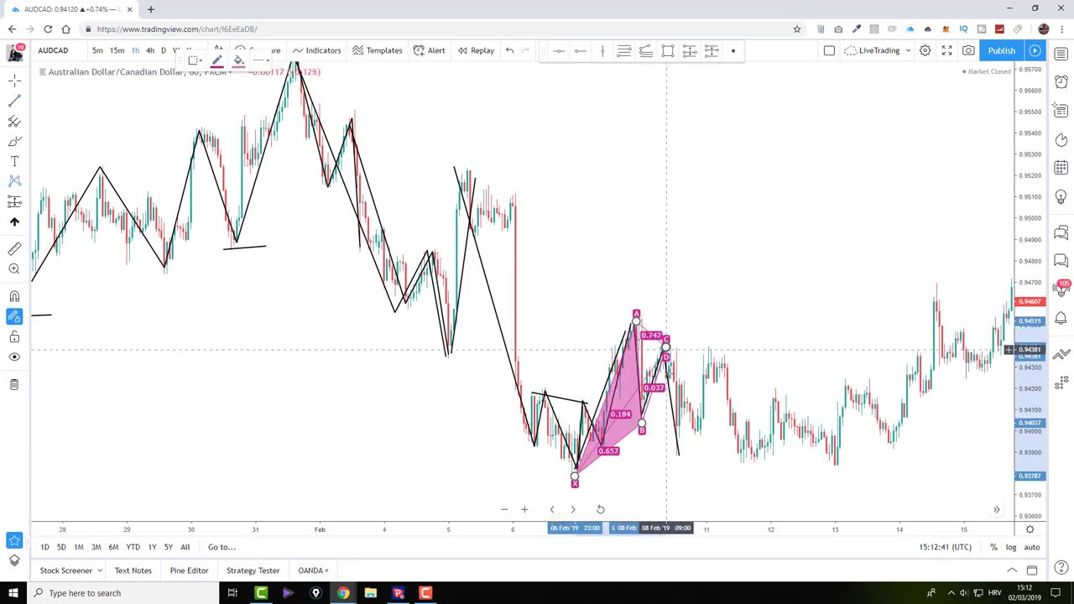
left_click(665, 339)
left_click(686, 459)
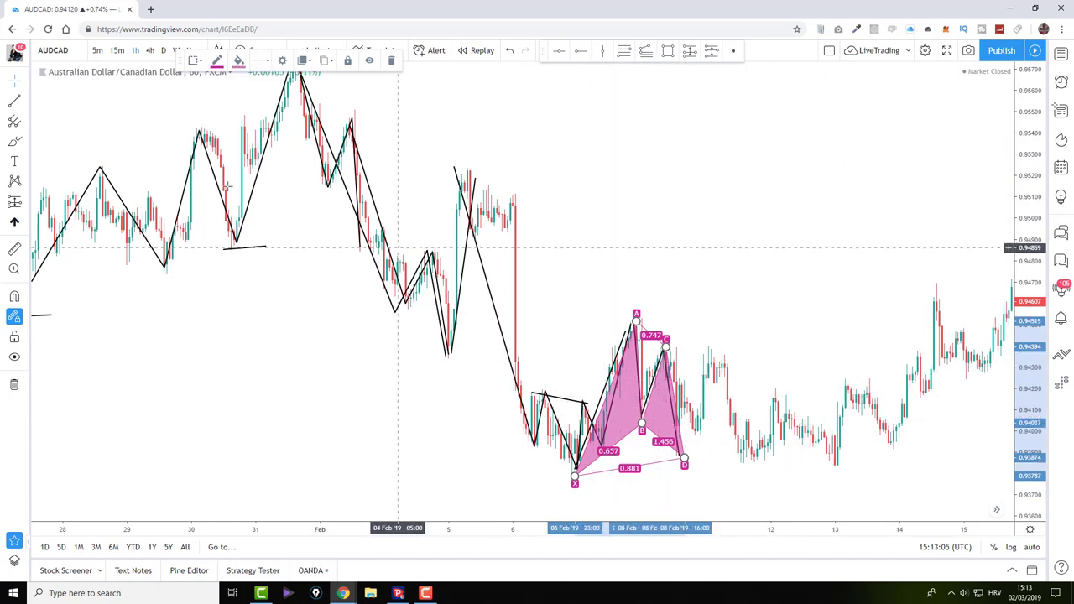
Step: Delete the XABCD pattern from the chart
left_click(333, 231)
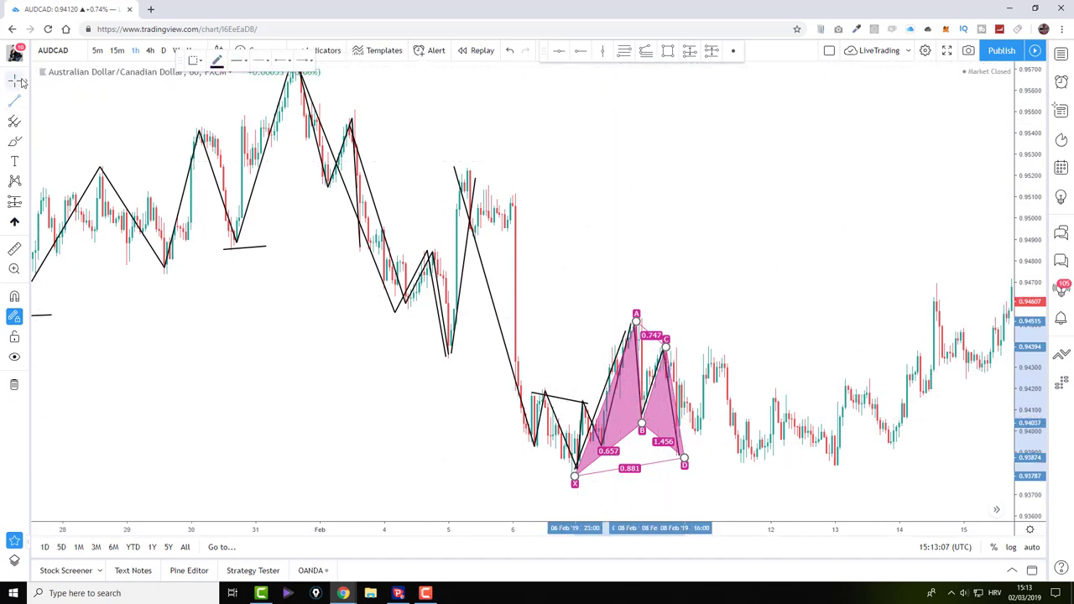
left_click_drag(583, 249, 509, 175)
left_click(546, 249)
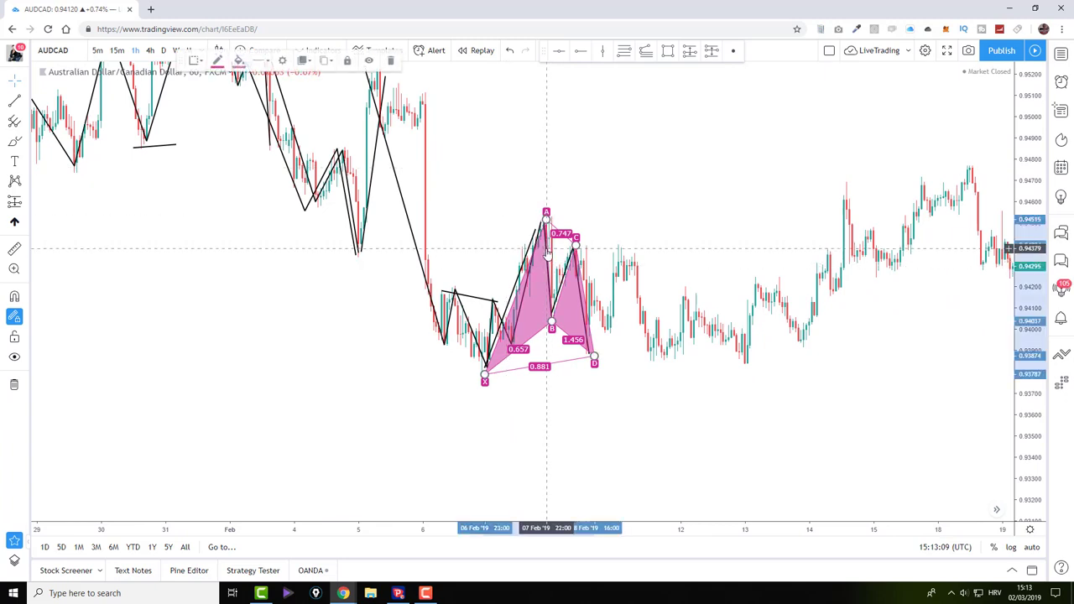
right_click(546, 250)
left_click(581, 384)
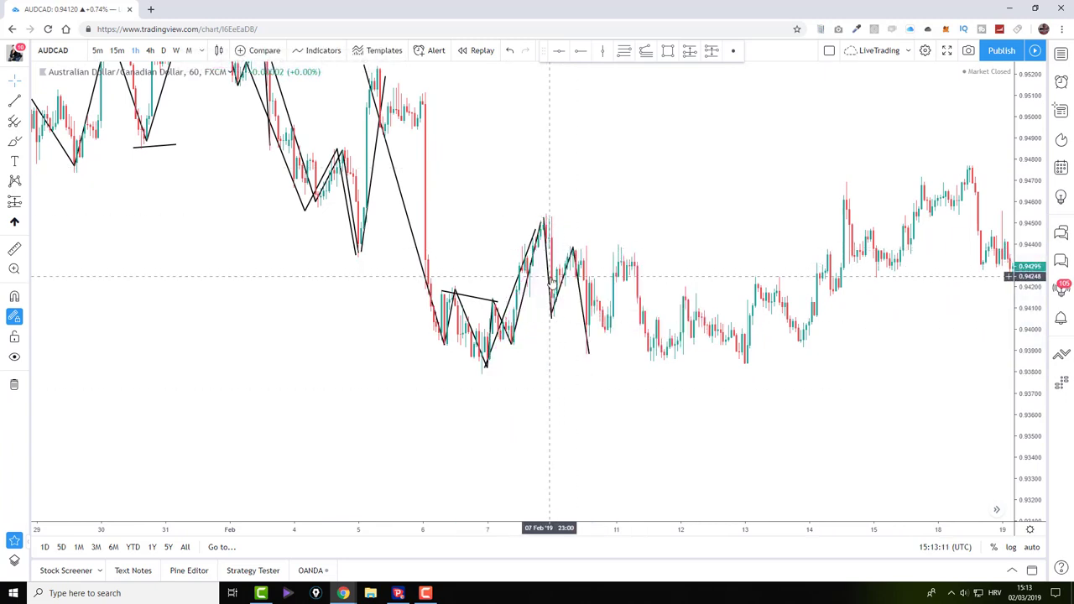
Step: Trace trend-line legs from the 8 February low through about 0.9438, 0.9386, 0.9423, 0.9385, 0.9425, 0.9393 and 0.9435 to 14 February
left_click(15, 101)
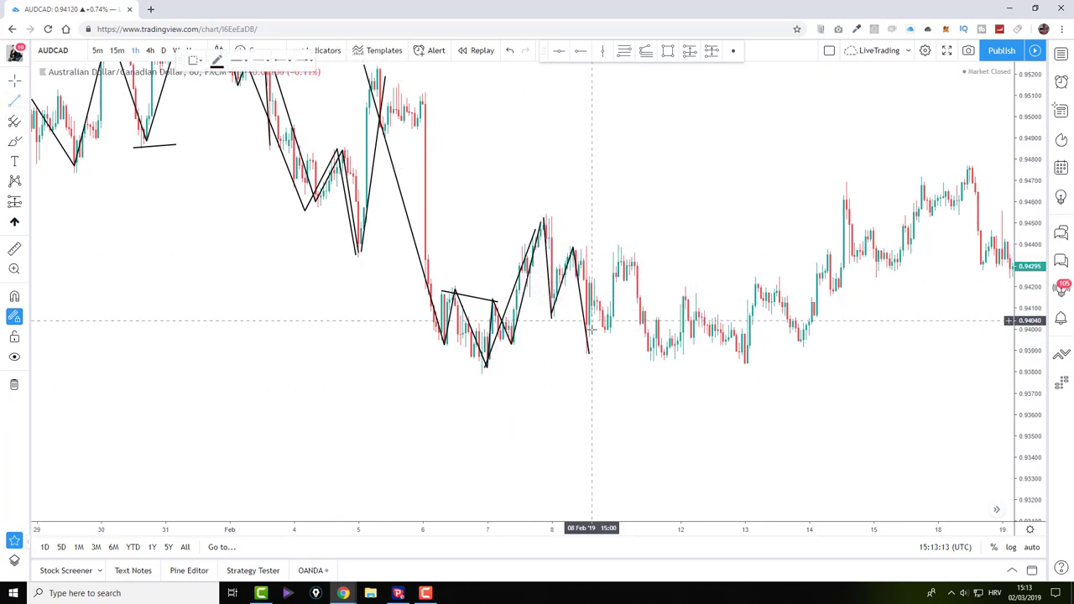
left_click(618, 247)
left_click(658, 359)
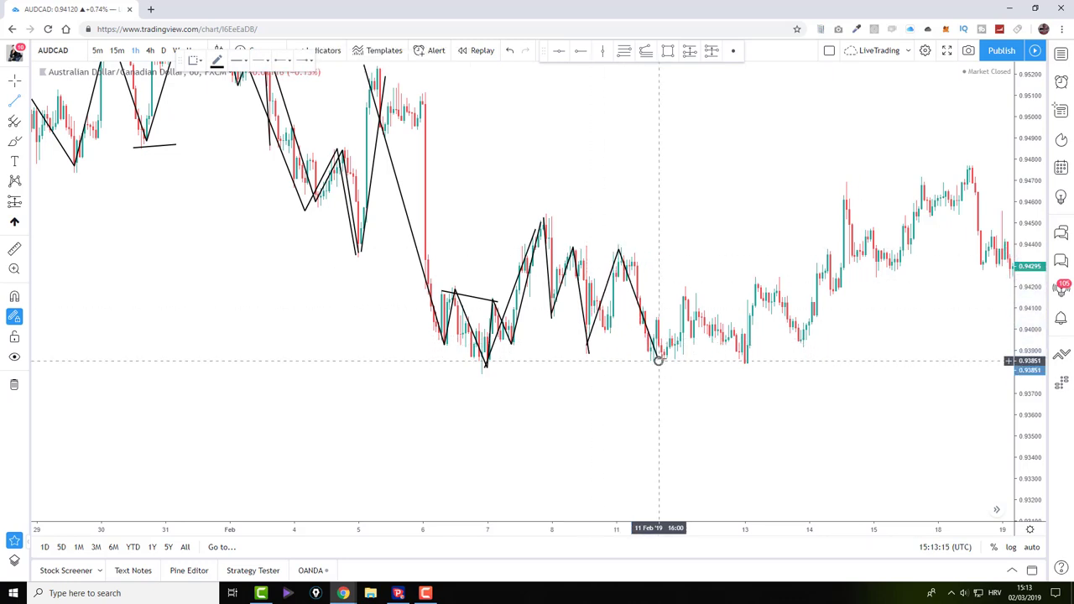
left_click(684, 280)
left_click(745, 360)
left_click(760, 275)
left_click(805, 344)
left_click(825, 255)
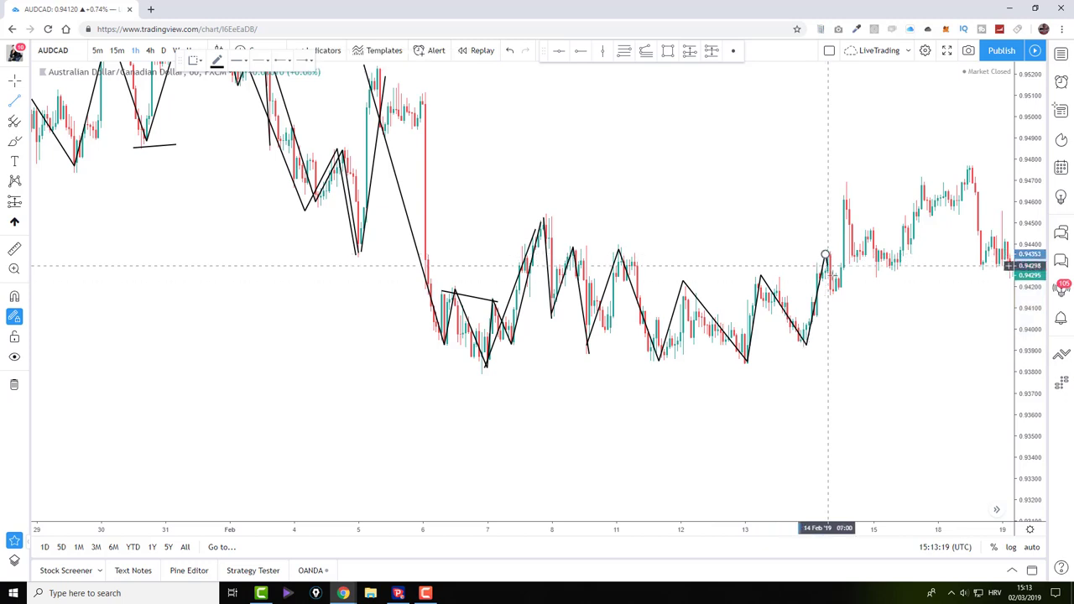
Step: Continue the swing legs from 14 to 19 February through about 0.9416, 0.9466, 0.9427, 0.9476, 0.9426 and 0.9452
left_click(836, 296)
left_click(847, 189)
left_click(886, 271)
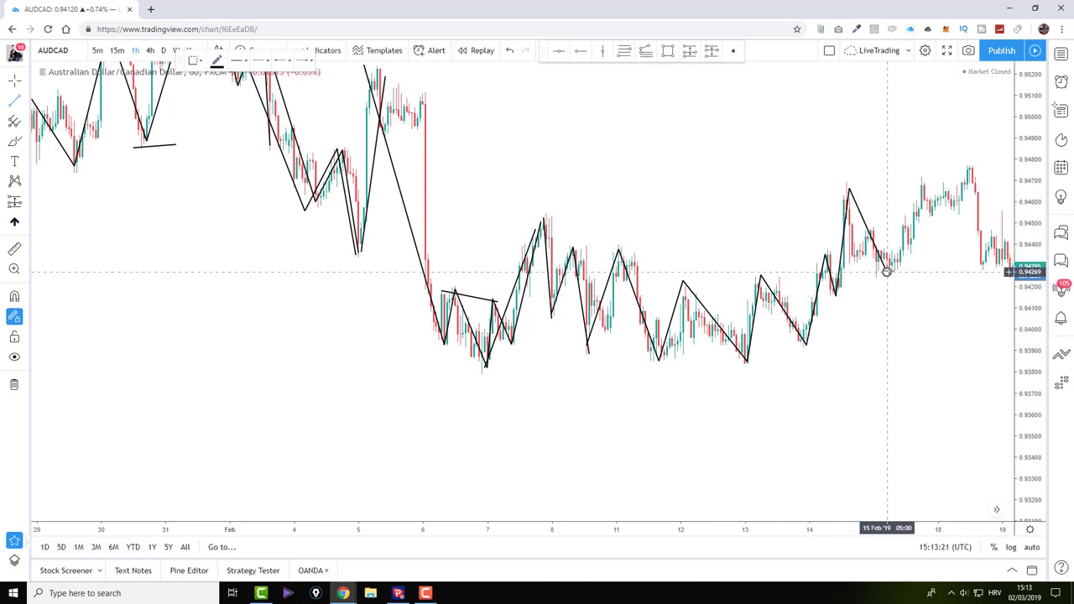
left_click(973, 168)
double_click(983, 270)
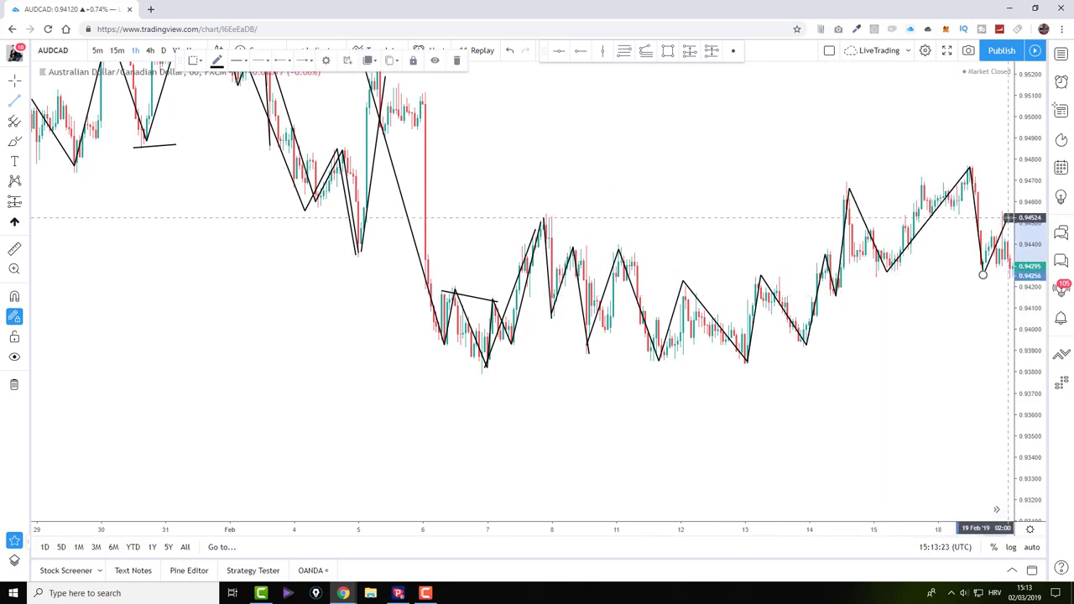
left_click(1008, 218)
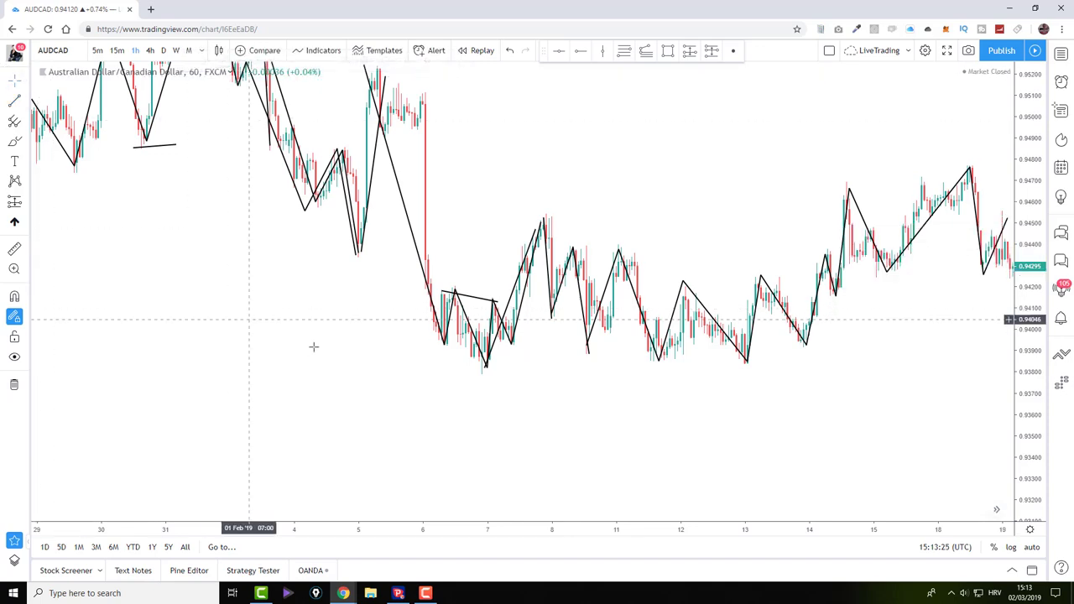
Step: Trace the swings from about 0.9452 on 19 February through 0.9419, 0.9476, 0.9428 and 0.9473 down to about 0.9331 on 21 February
scroll(173, 333, "up", 3)
mouse_move(699, 338)
left_mouse_down()
mouse_move(542, 347)
mouse_move(635, 350)
left_mouse_up()
left_click(770, 210)
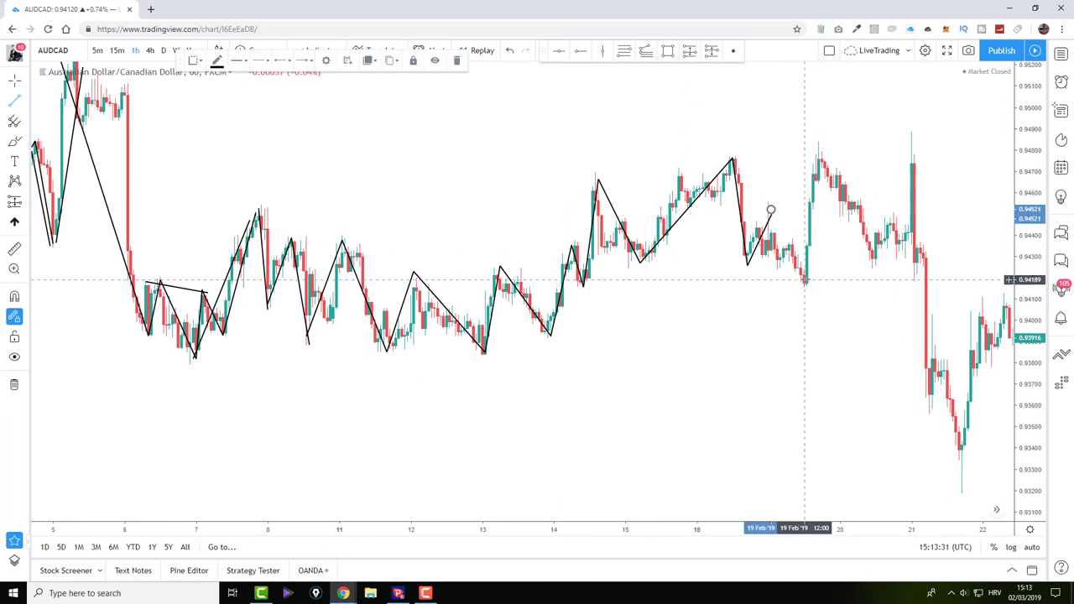
left_click(806, 279)
left_click(818, 157)
left_click(863, 260)
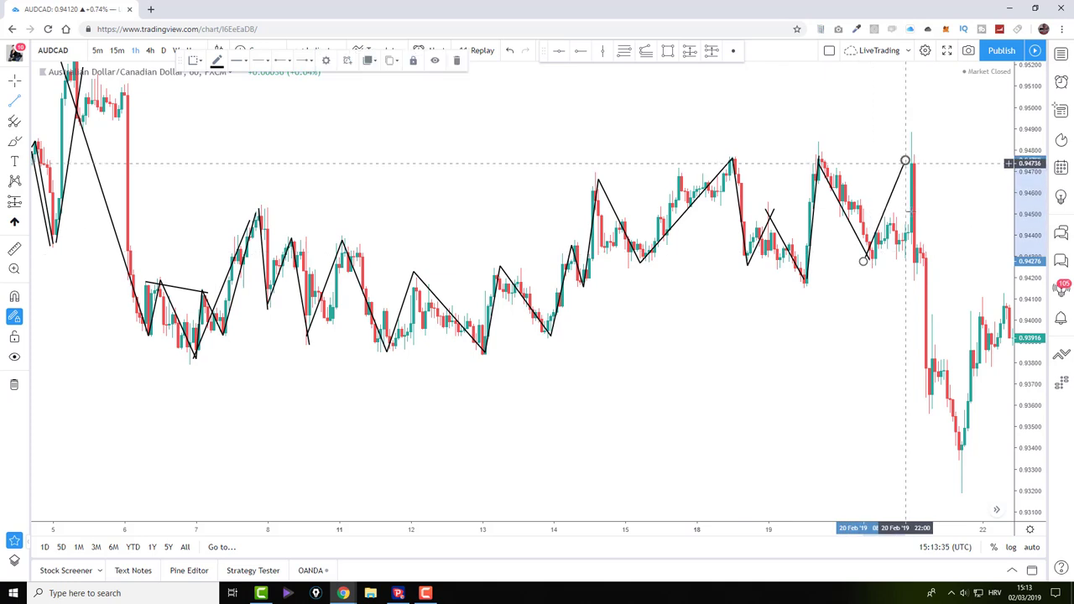
left_click(905, 165)
double_click(967, 468)
Step: Mark the 6 February low near 0.9382 with two lines spanning to 21 February, and link the small 6–7 February highs again
left_click(190, 358)
left_click(956, 358)
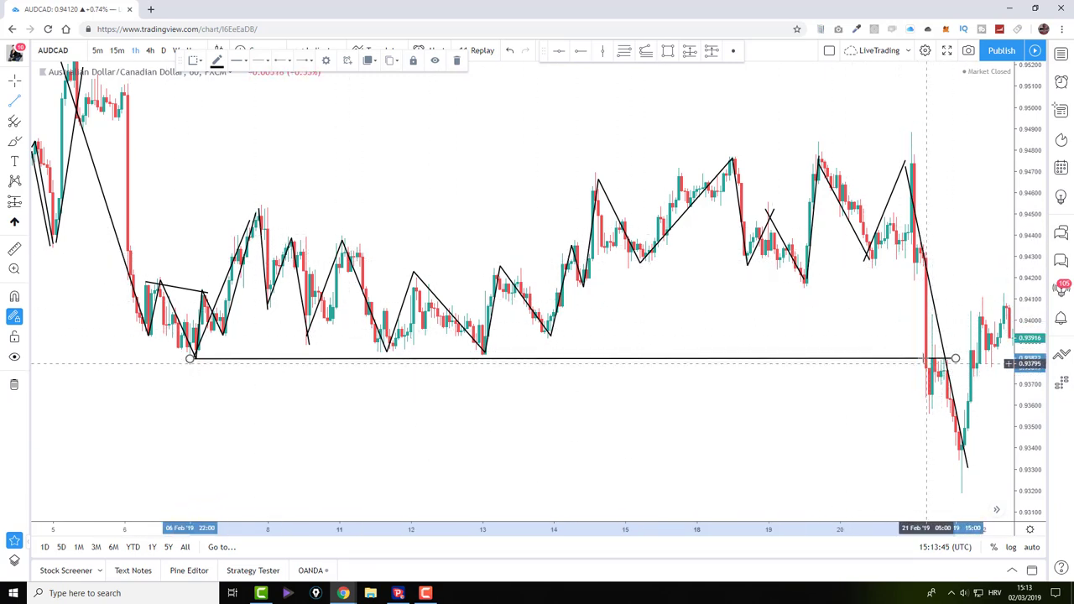
left_click(924, 361)
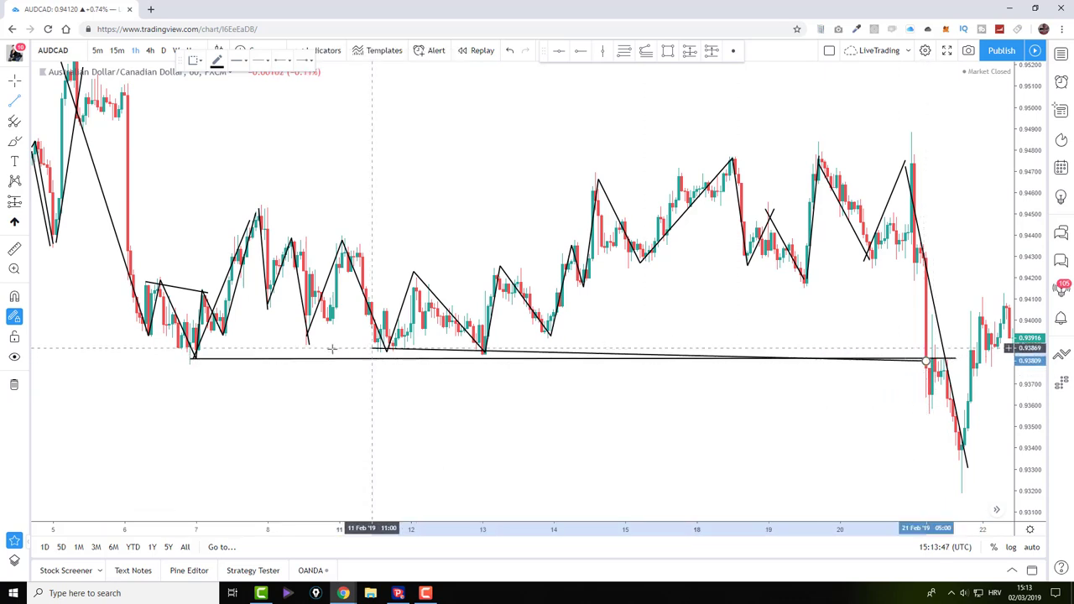
left_click(172, 284)
Step: Draw a rectangle around the price range from 7 to 21 February, between about 0.9385 and 0.9489
left_click(26, 105)
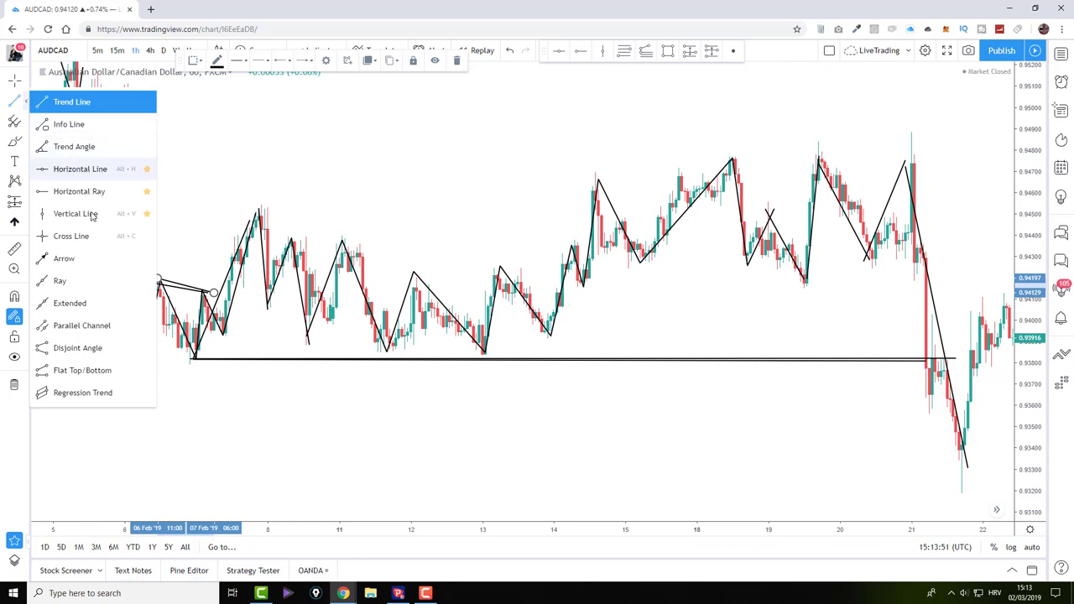
left_click(198, 65)
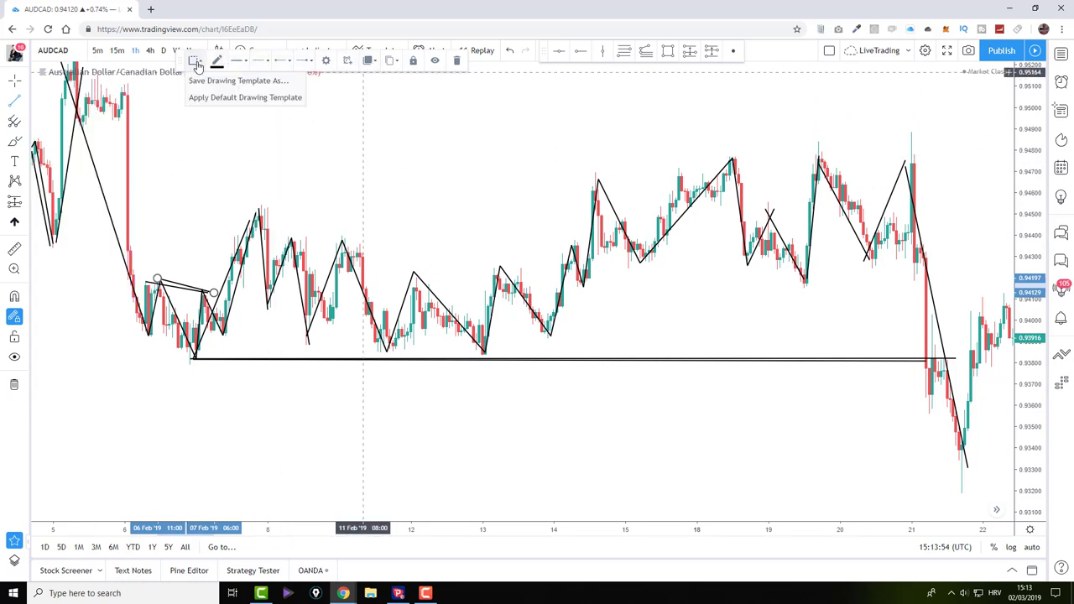
left_click(26, 124)
left_click(25, 101)
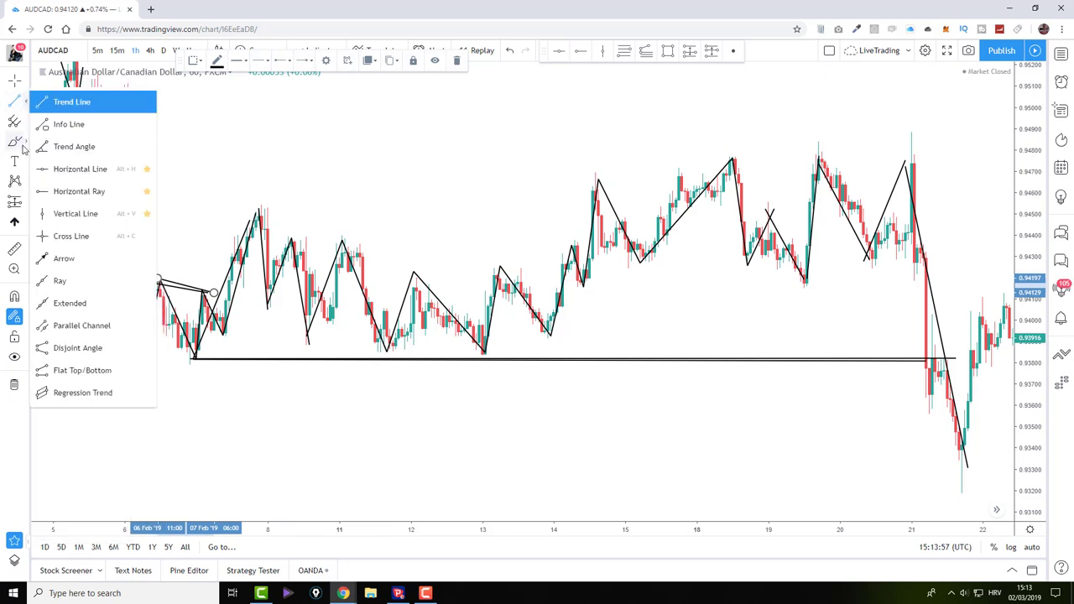
left_click(26, 100)
left_click(25, 141)
left_click(42, 165)
mouse_move(195, 352)
left_mouse_down()
mouse_move(235, 288)
mouse_move(1006, 185)
mouse_move(931, 131)
left_mouse_up()
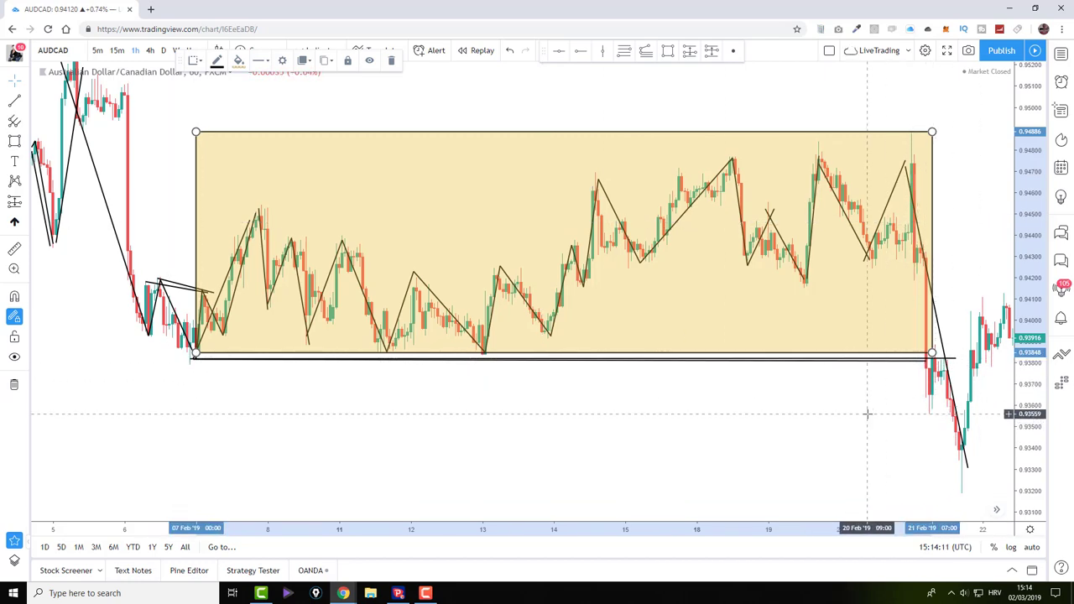
Step: Remove the rectangle covering the February price range
scroll(866, 413, "down", 5)
left_click_drag(820, 408, 638, 429)
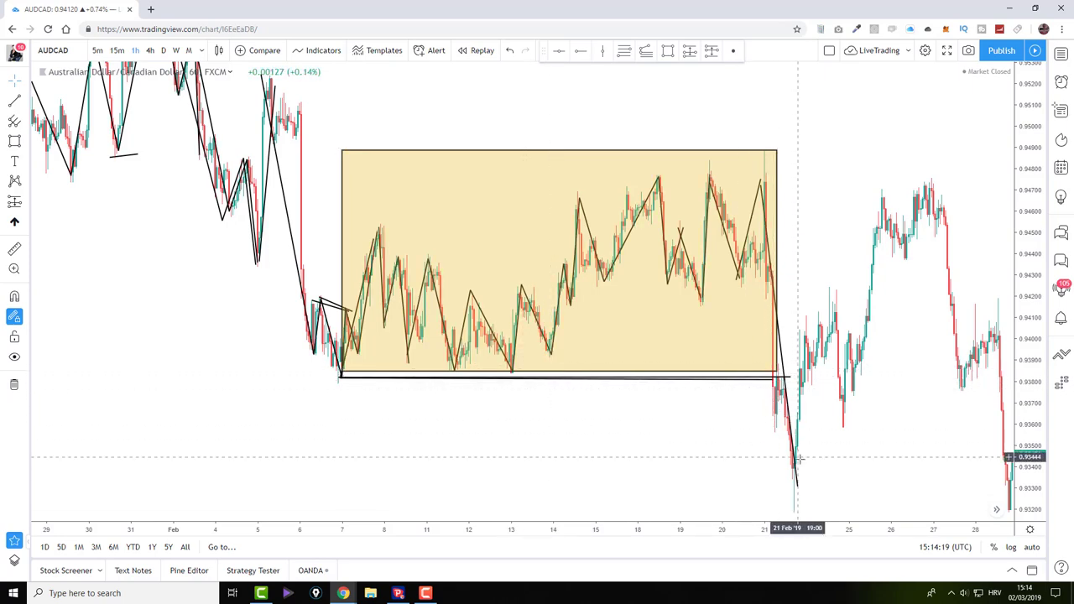
left_click_drag(922, 466, 741, 412)
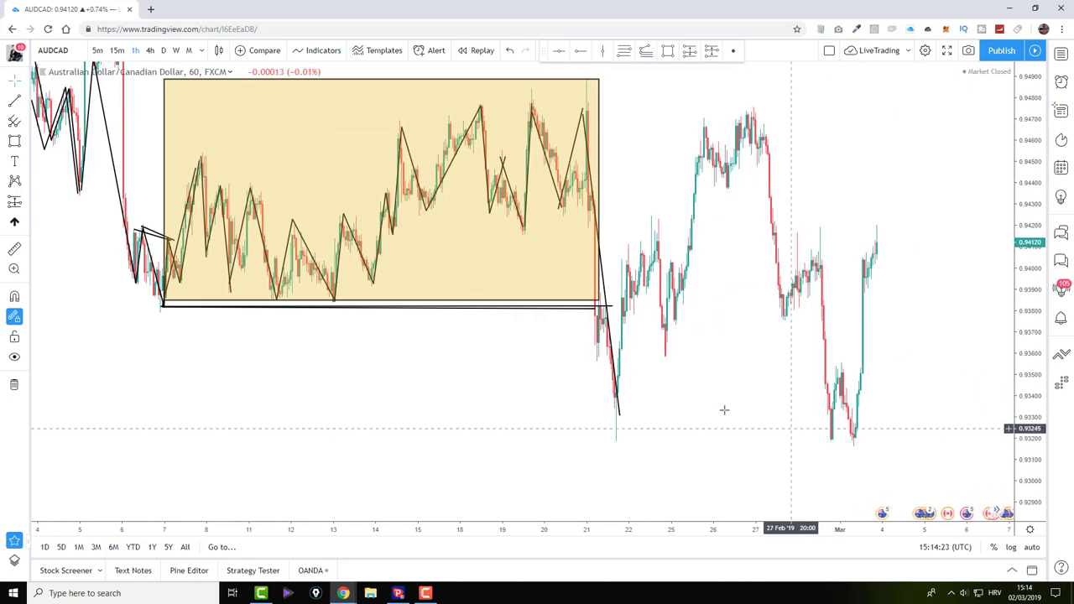
left_click_drag(685, 390, 690, 469)
scroll(645, 463, "up", 4)
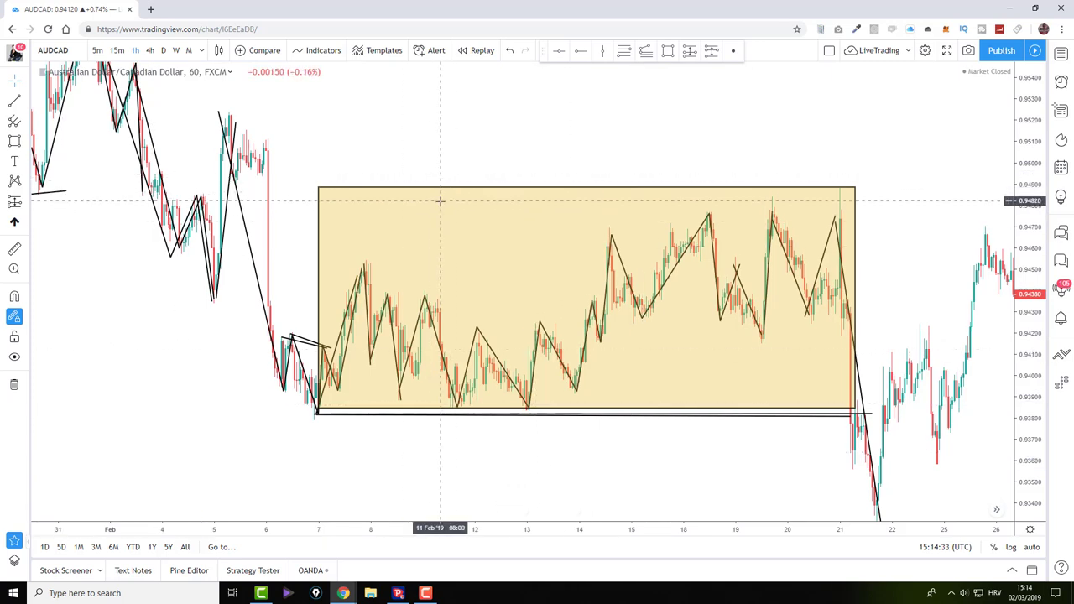
right_click(320, 189)
left_click(356, 340)
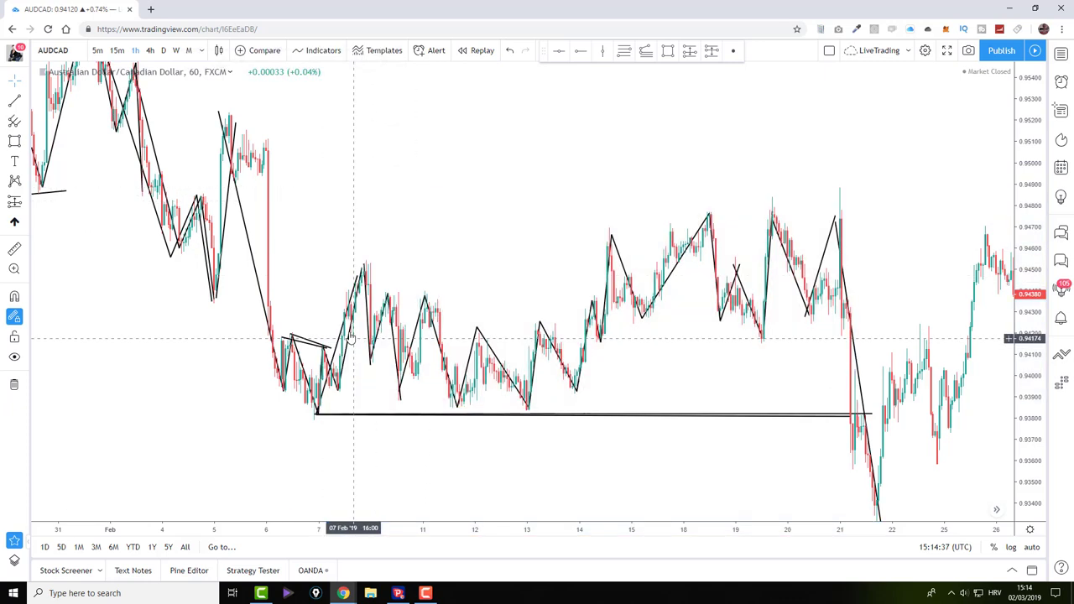
Step: Remove both lines linking the small 6–7 February highs and the direct line from the 0.9382 low up to about 0.9447
right_click(310, 348)
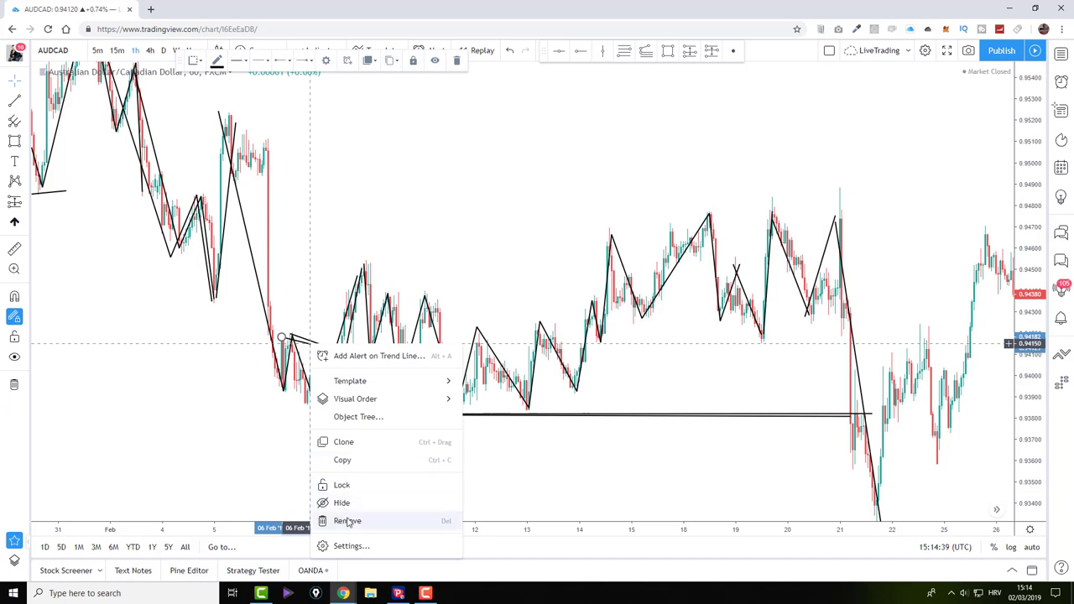
left_click(348, 517)
right_click(313, 347)
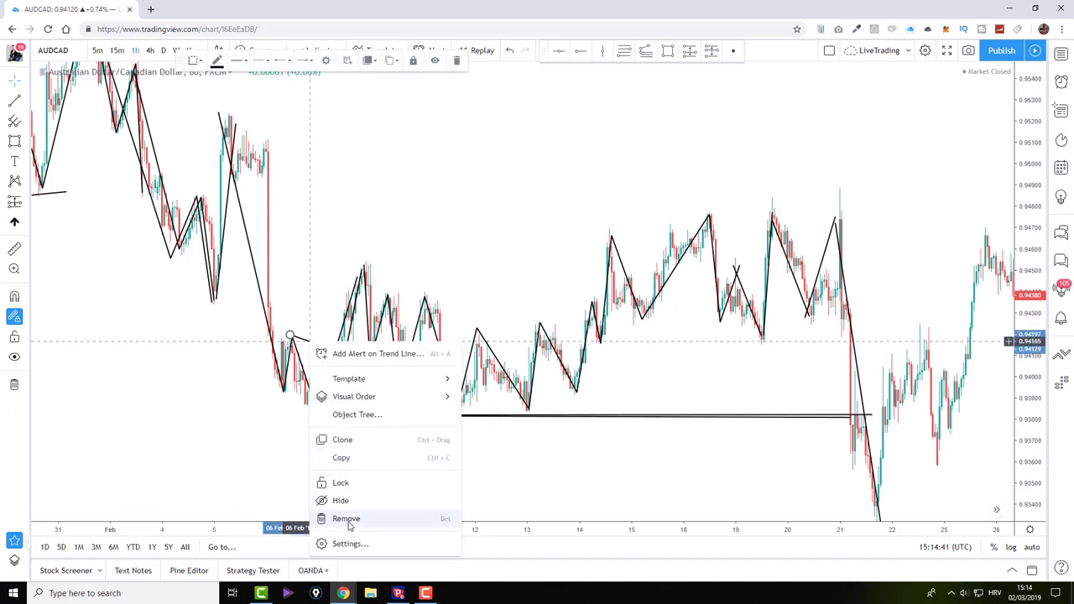
left_click(347, 518)
right_click(311, 384)
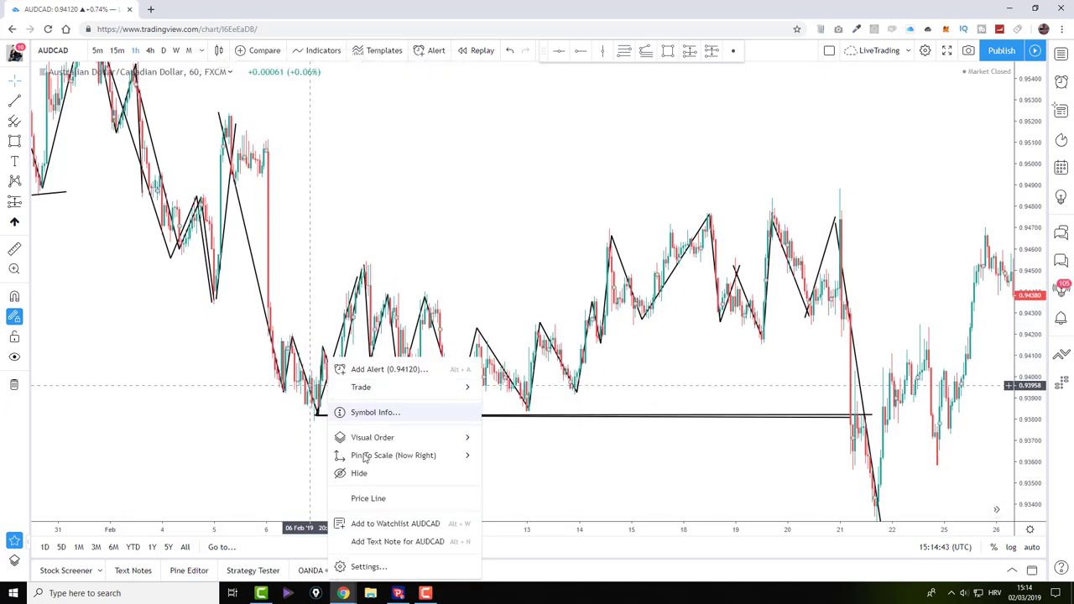
left_click(351, 473)
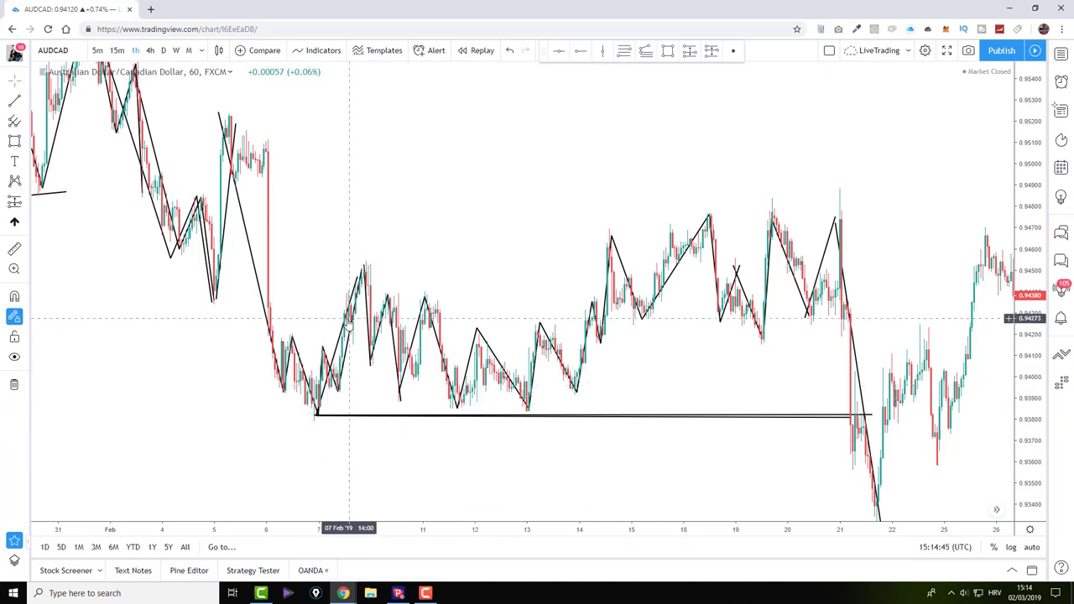
right_click(343, 325)
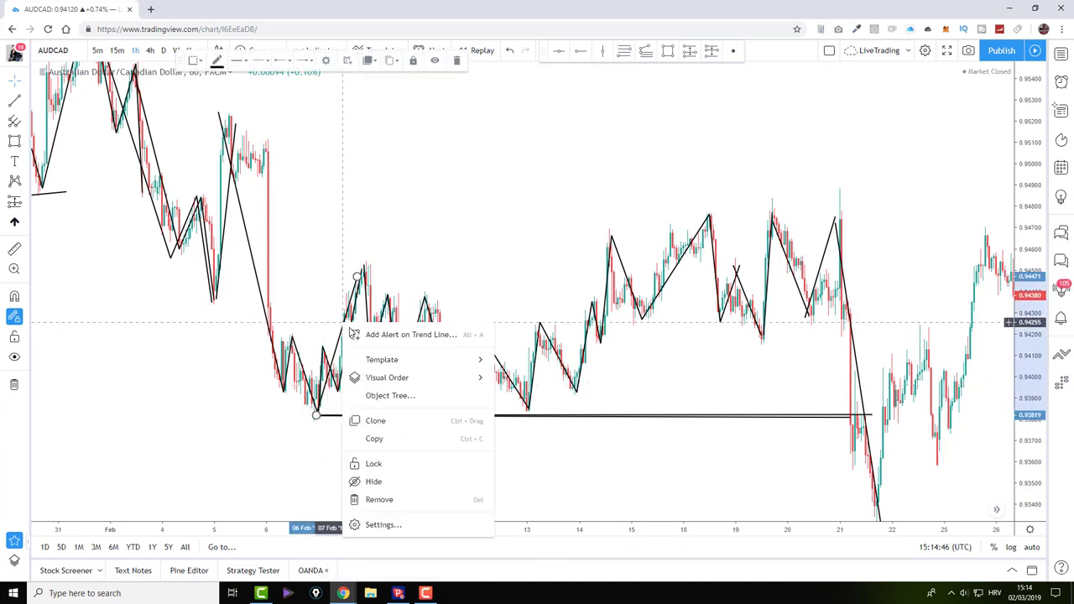
left_click(403, 501)
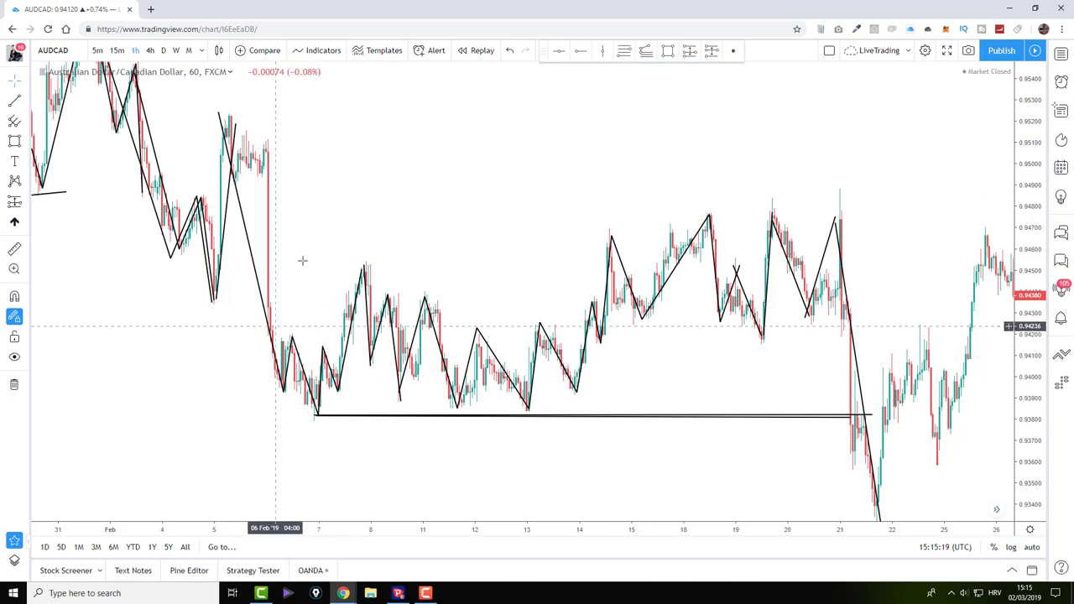
Step: Draw an XABCD pattern over the 6–8 February swings with points at about 0.9379, 0.9455, 0.9407, 0.9439 and 0.9389
scroll(207, 203, "up", 3)
left_click_drag(207, 203, 403, 162)
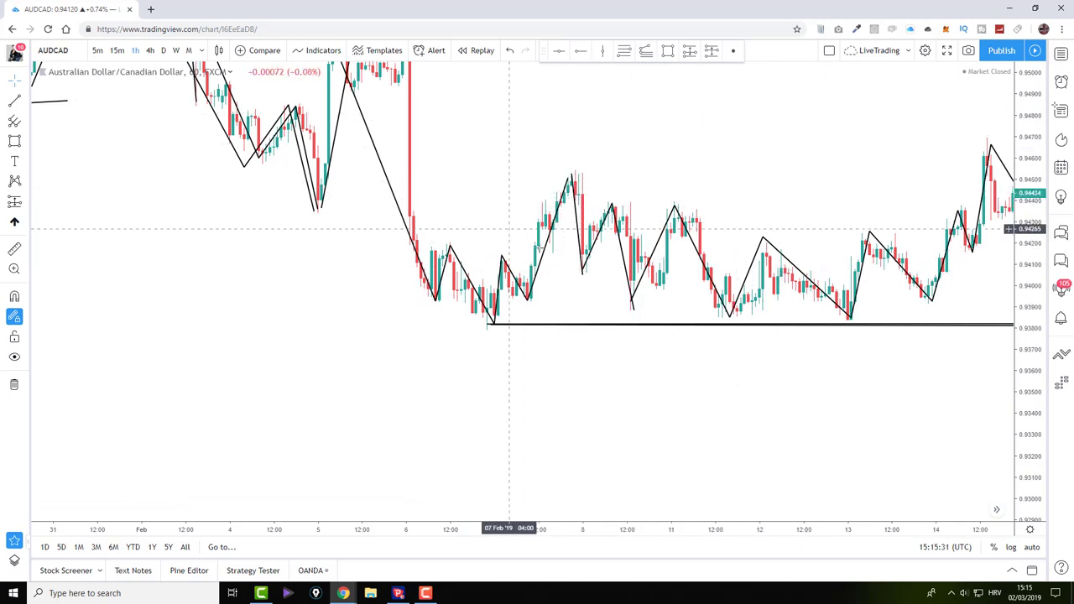
left_click(581, 269)
key("Escape")
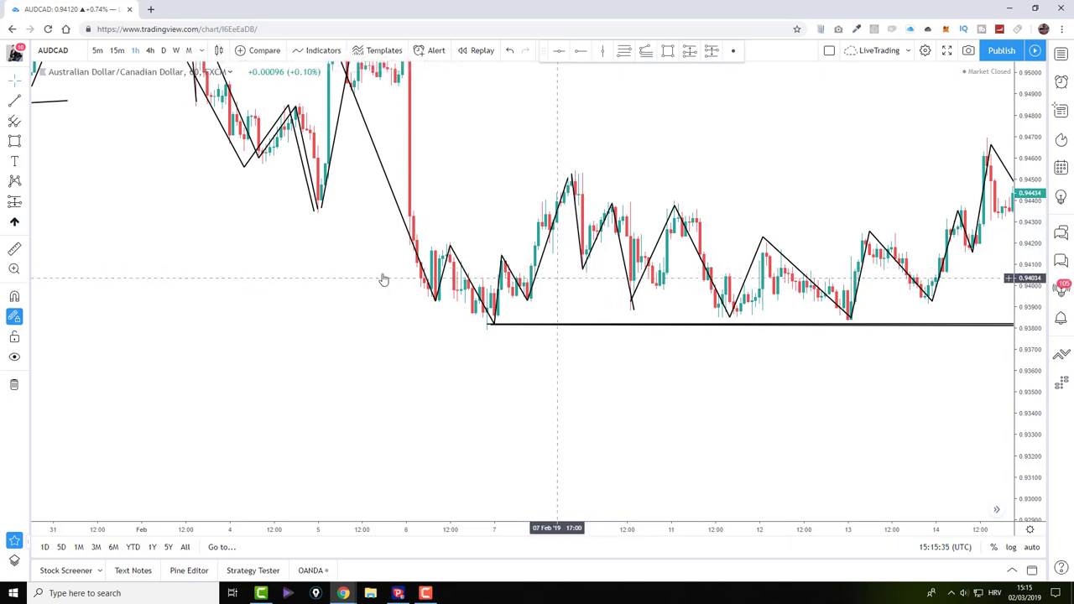
left_click(16, 183)
left_click(486, 328)
left_click(575, 162)
left_click(586, 277)
left_click(607, 195)
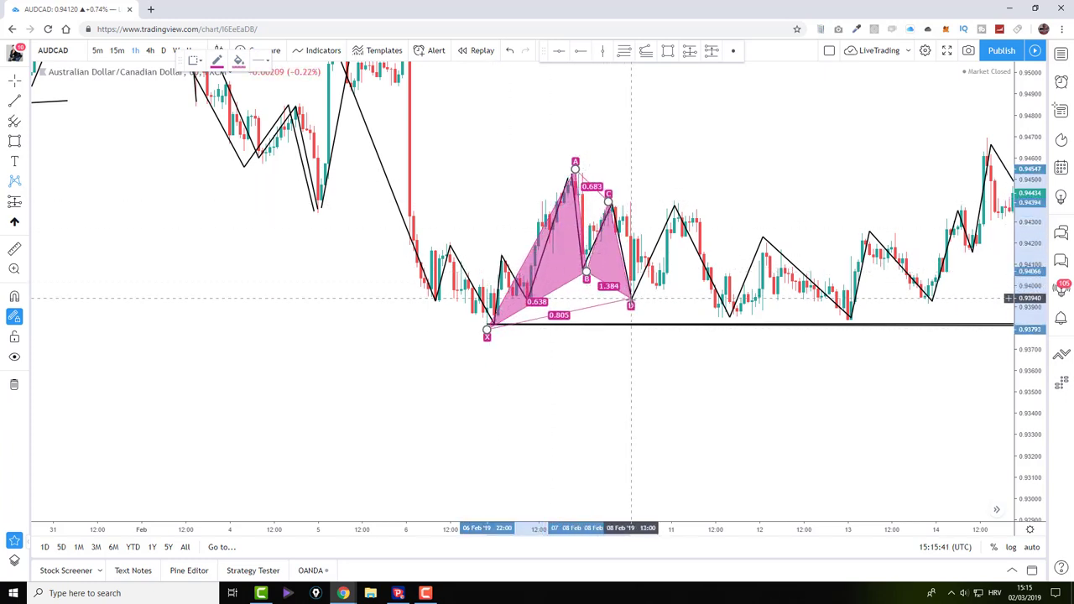
left_click(630, 315)
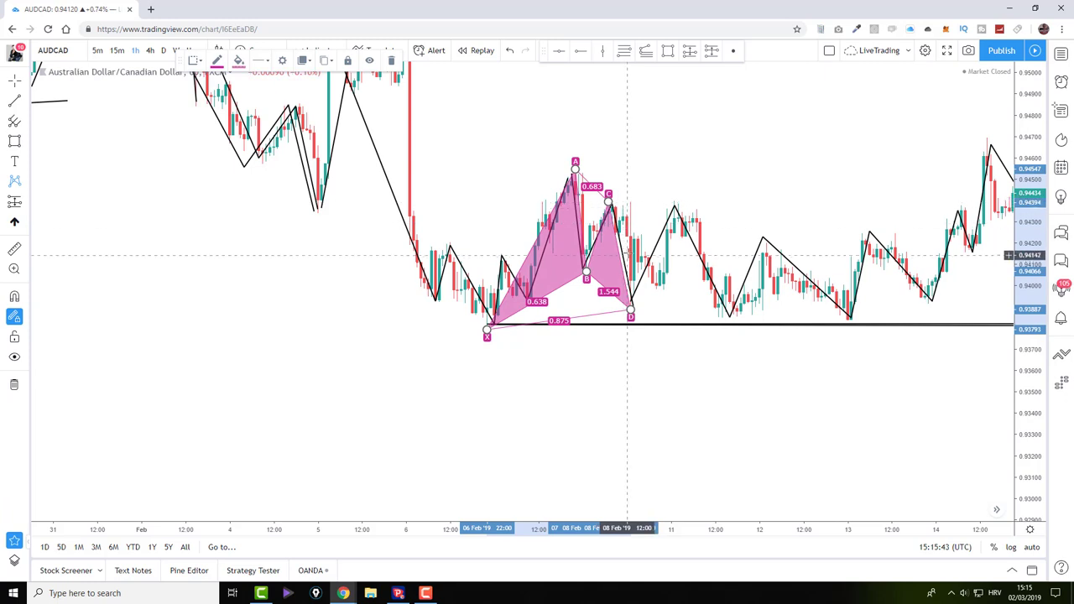
left_click(476, 407)
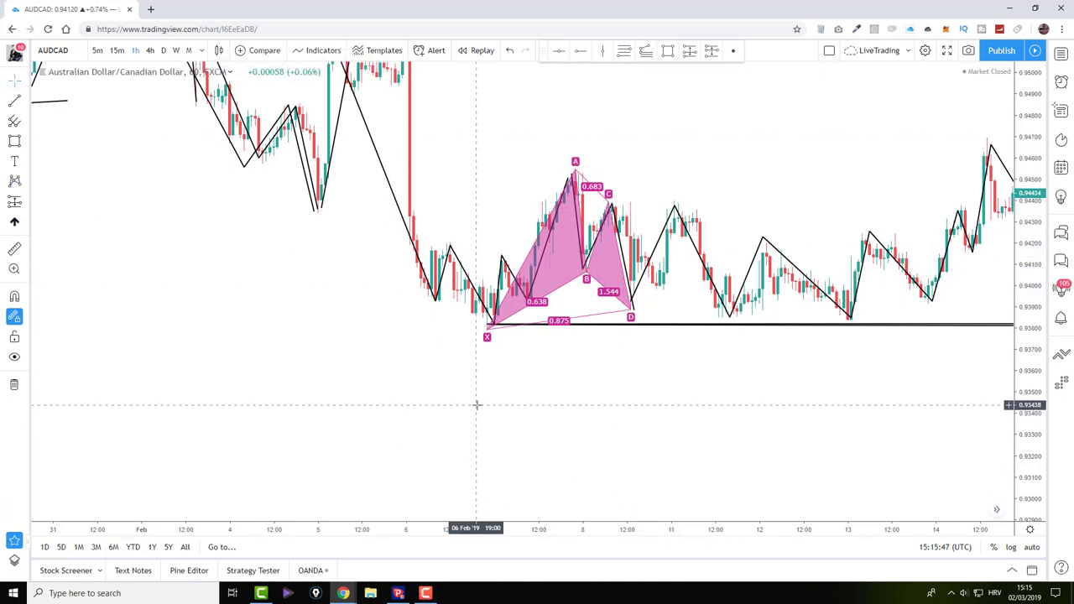